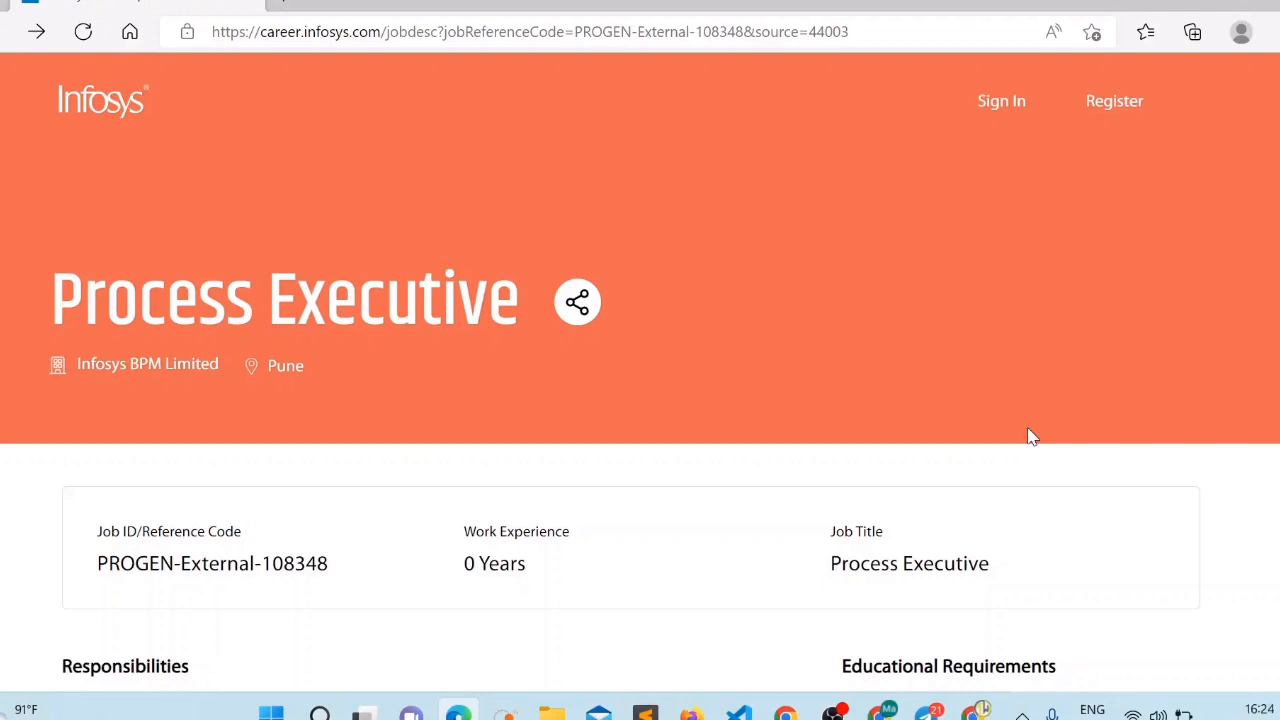
Open the registration form and enter the applicant's first and last name.
left_click(1110, 101)
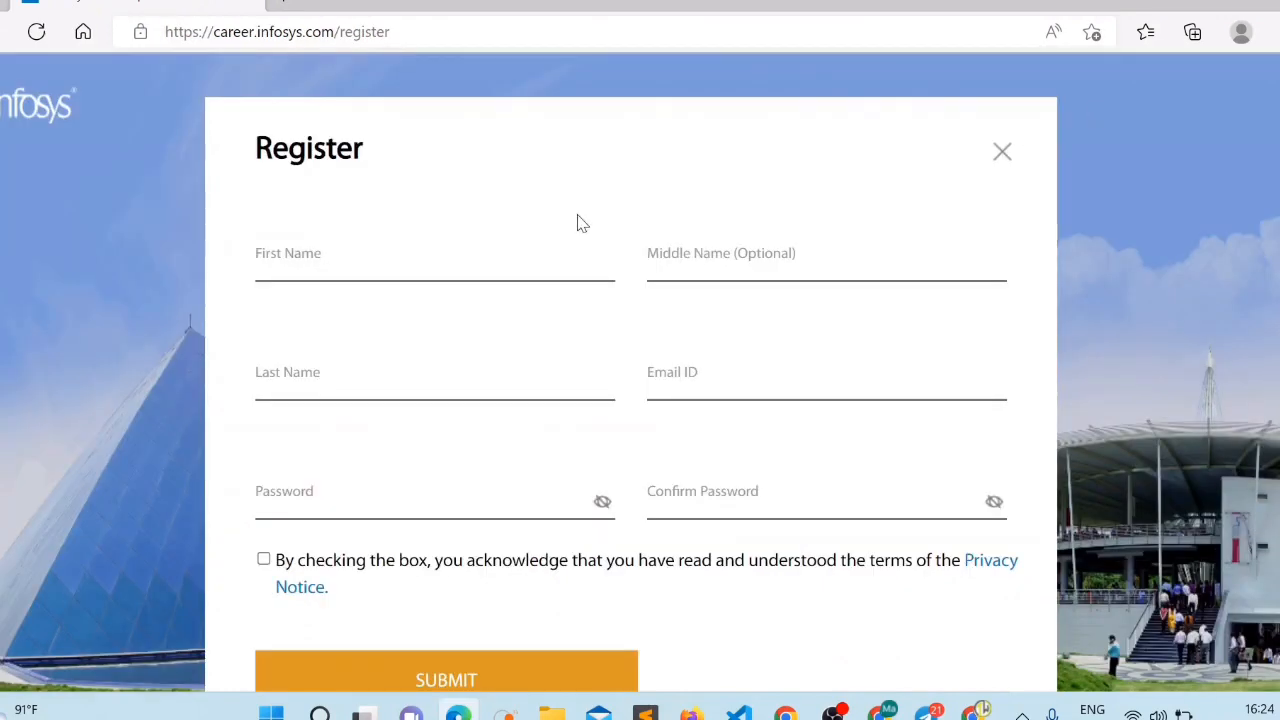
left_click(405, 268)
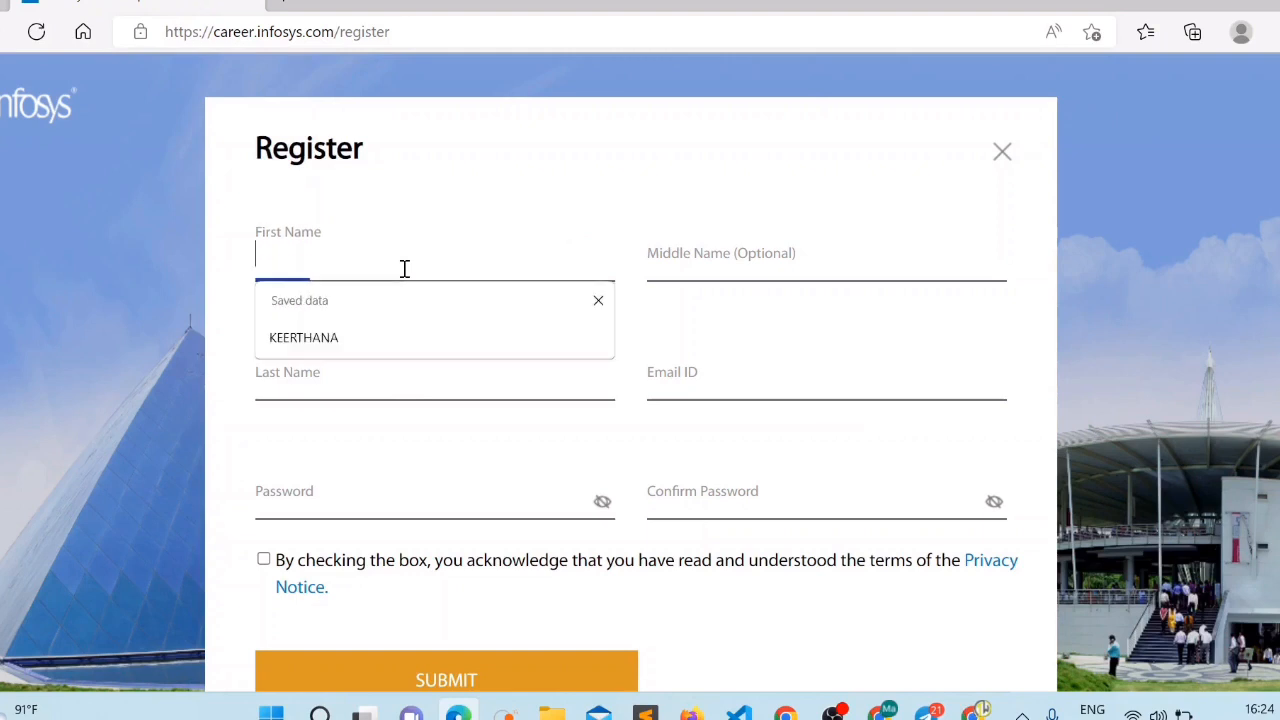
left_click(360, 335)
left_click(352, 373)
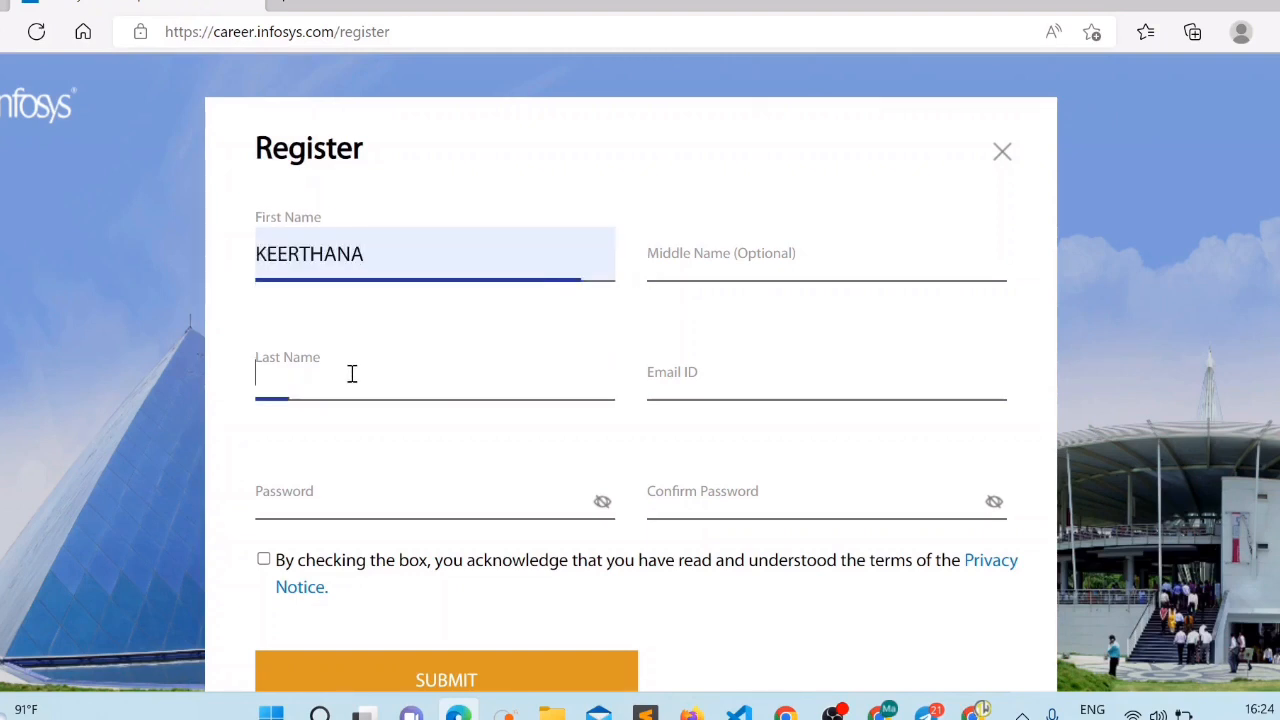
type("SE")
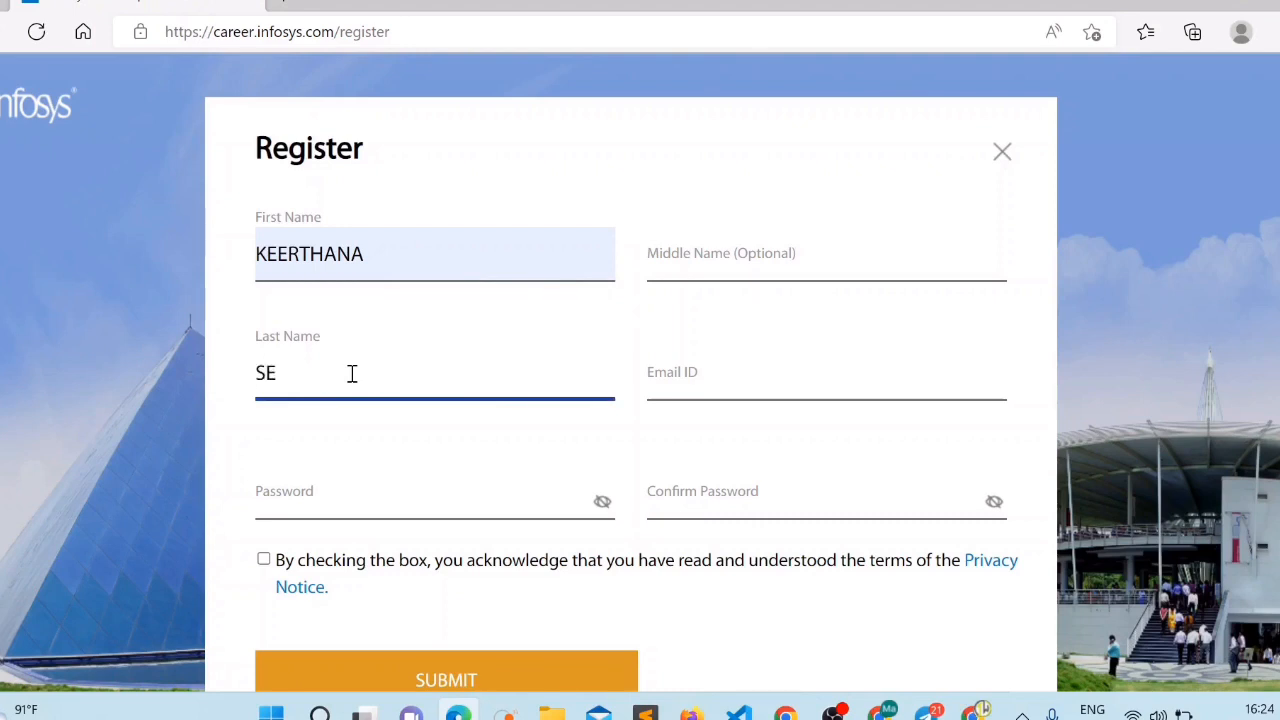
key("BackSpace")
type("HEKAR")
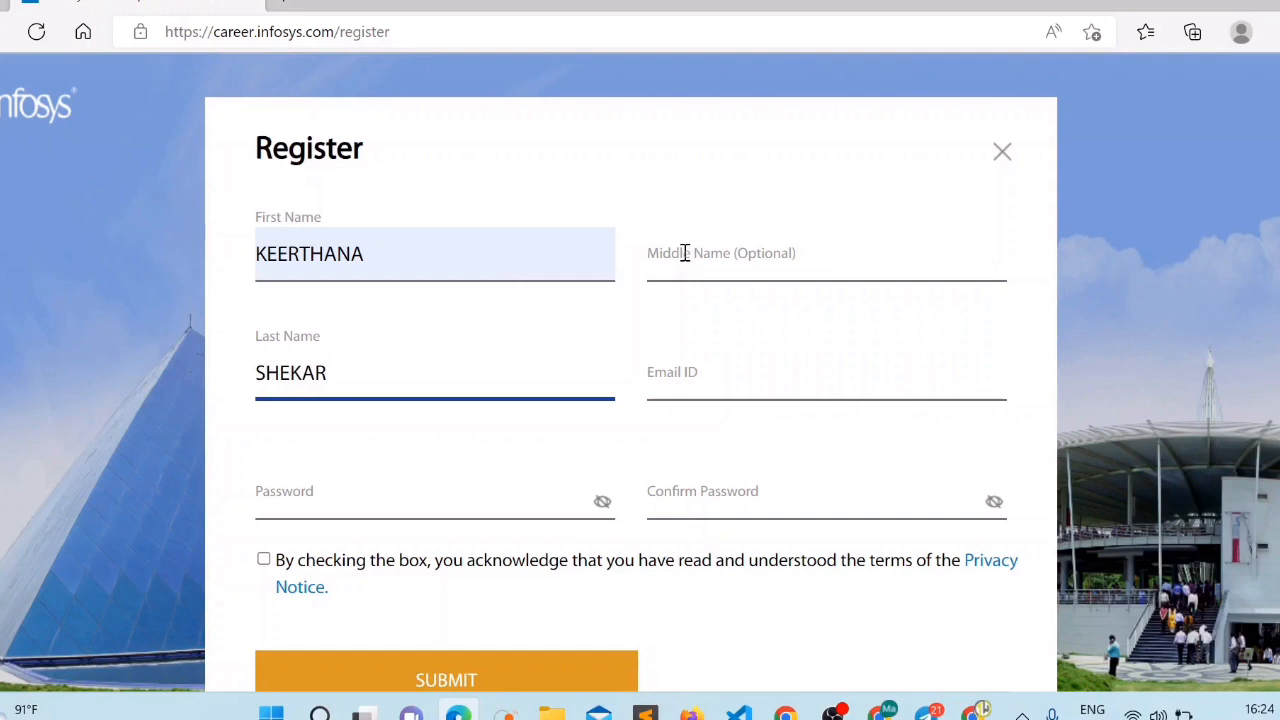
Enter the e-mail address and matching passwords, accept the privacy notice, and submit.
left_click(710, 368)
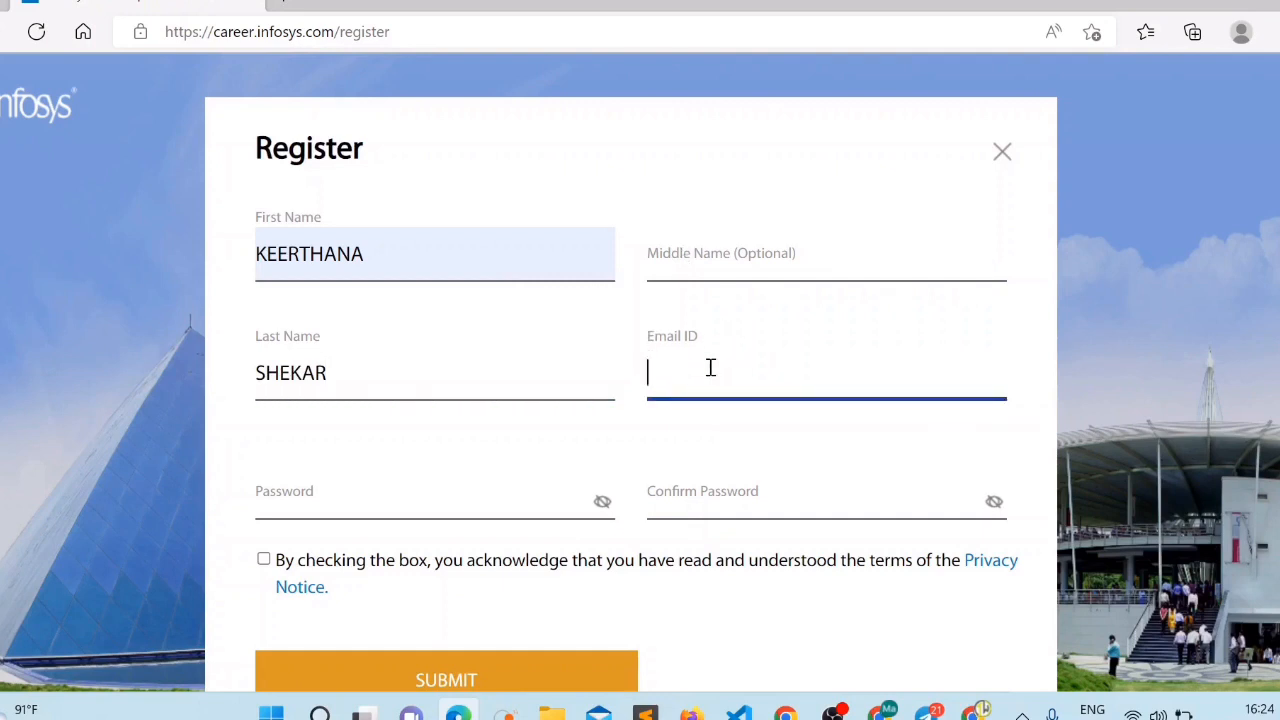
key("Caps_Lock")
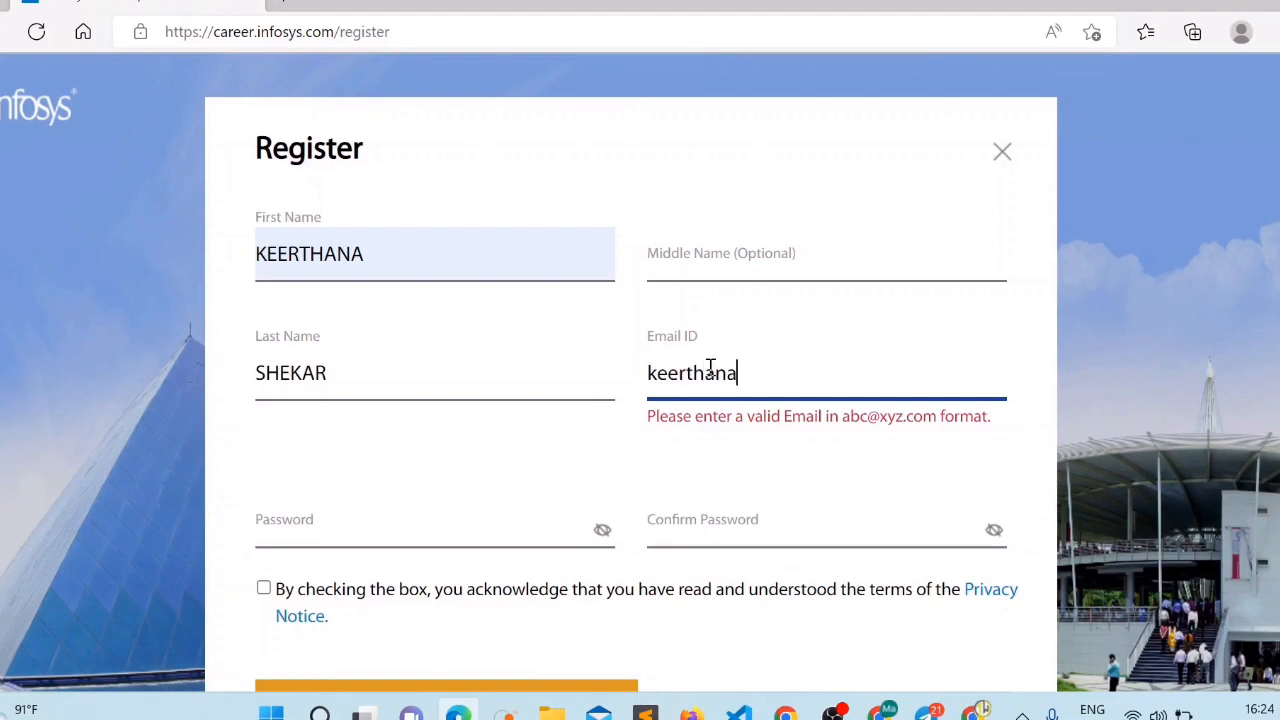
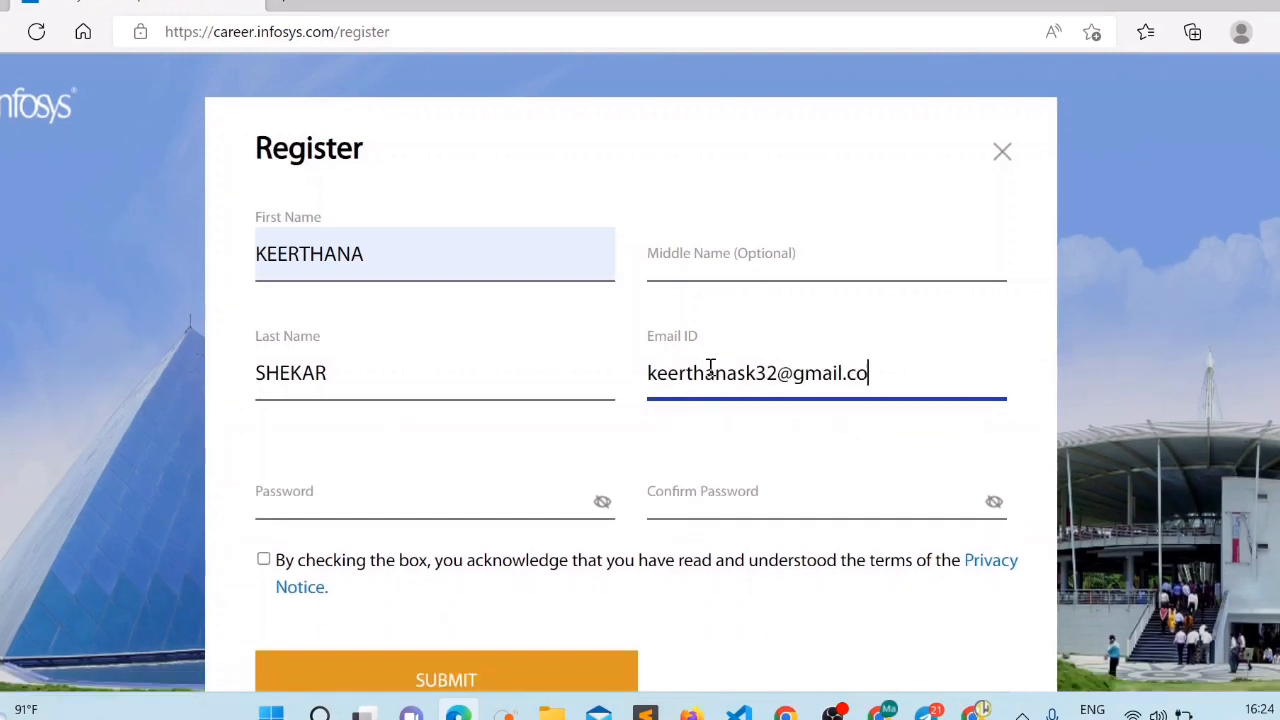
left_click(490, 493)
type("********")
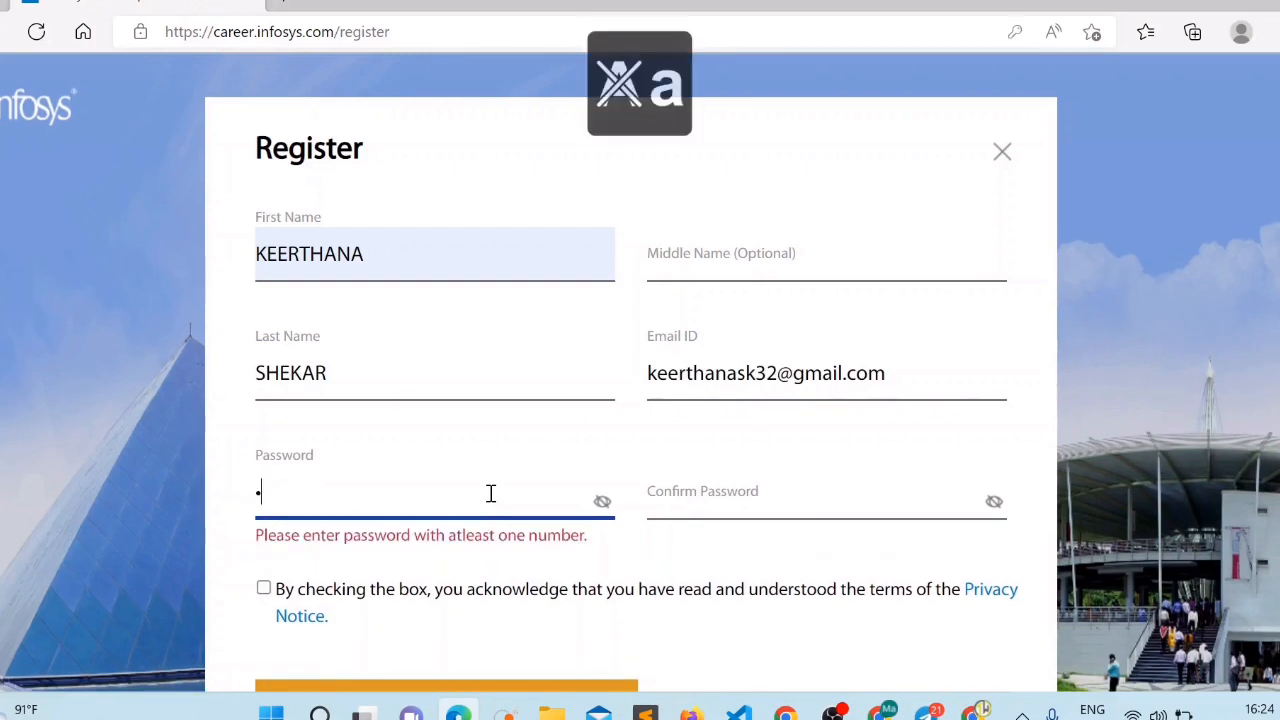
type("*")
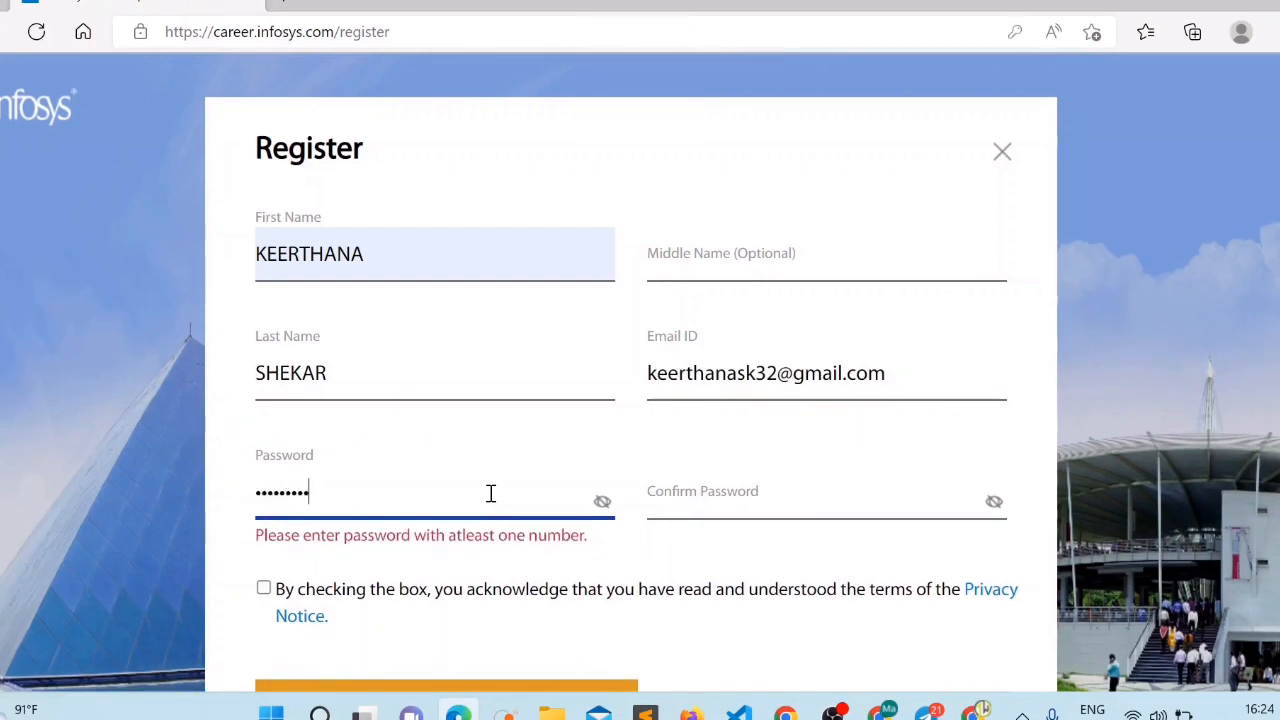
type("*****")
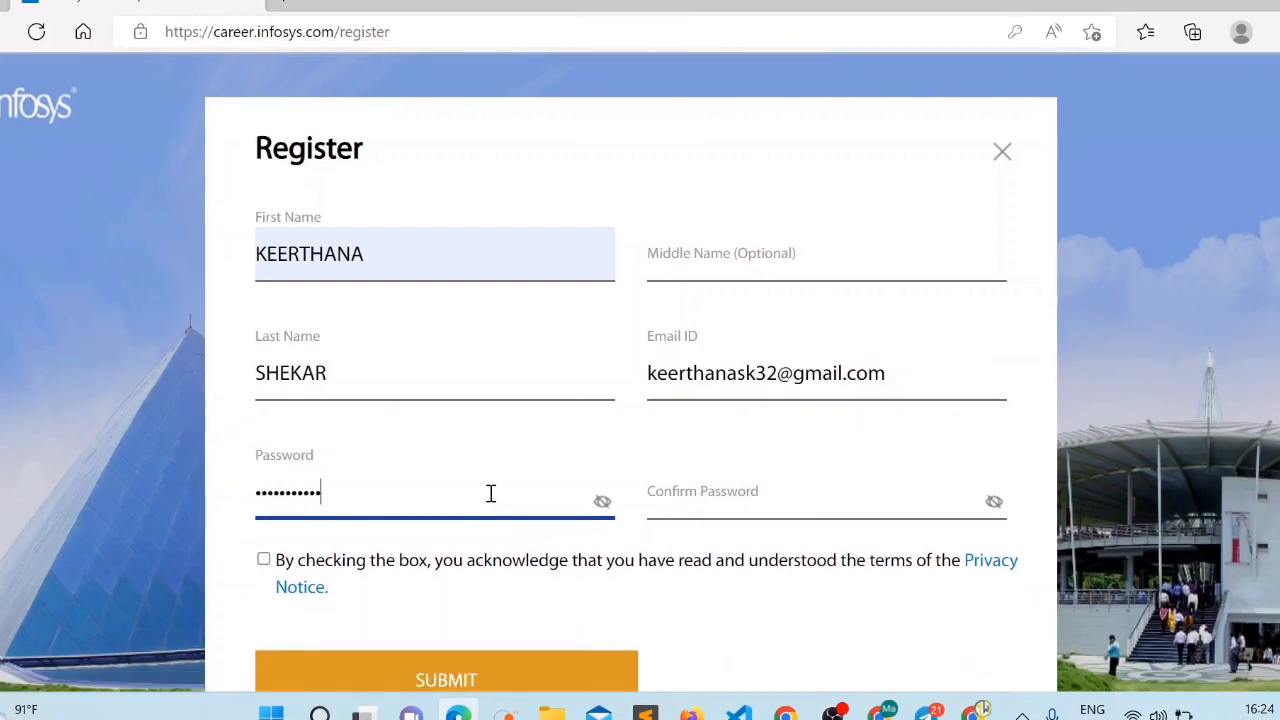
left_click(671, 494)
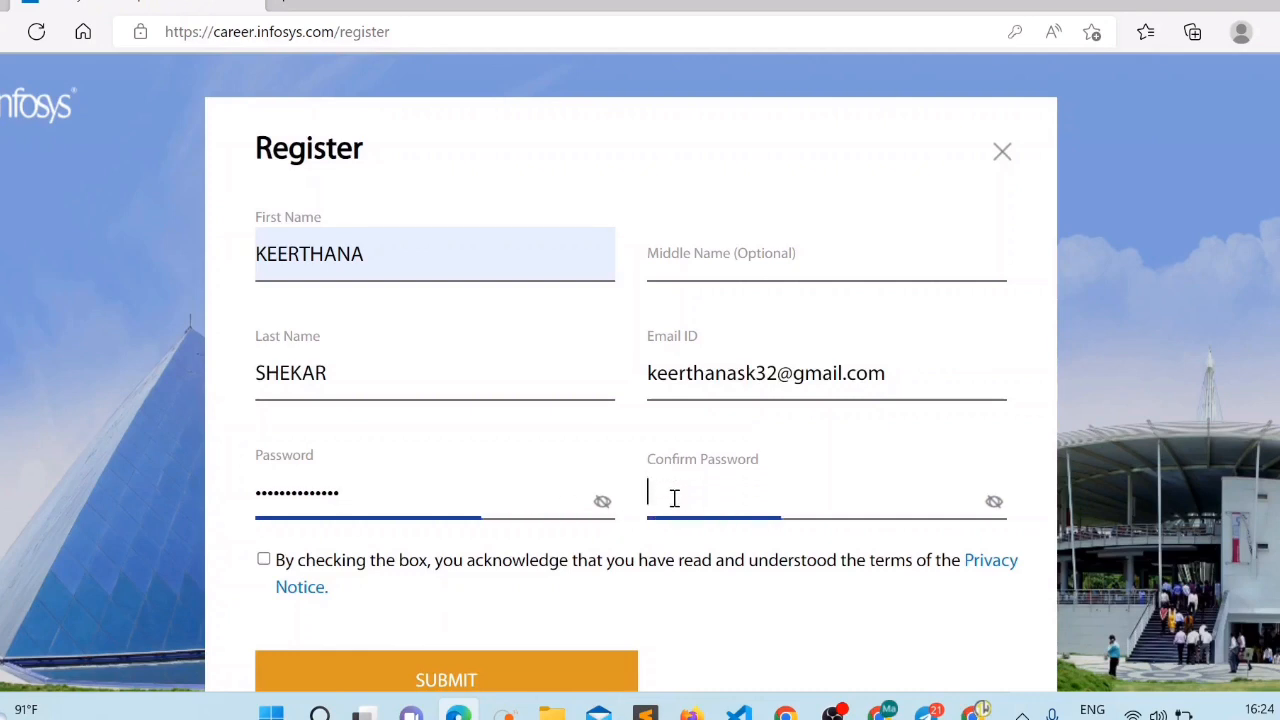
type("********")
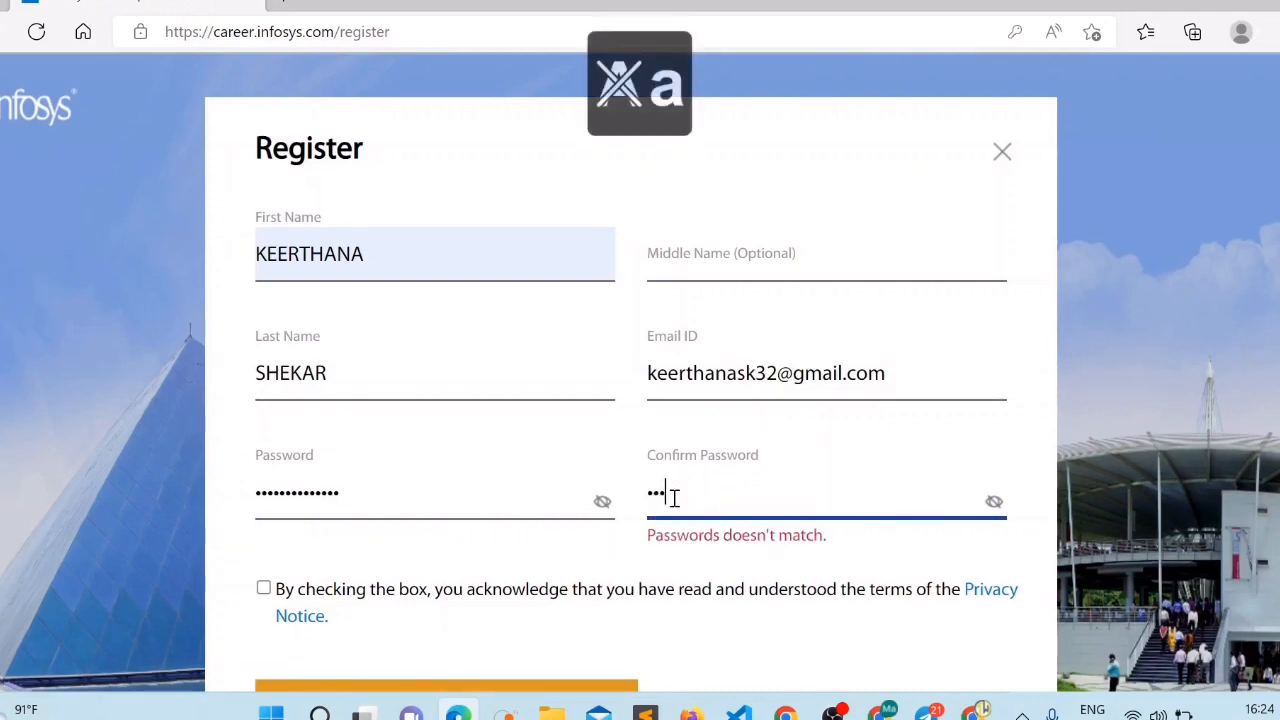
type("******")
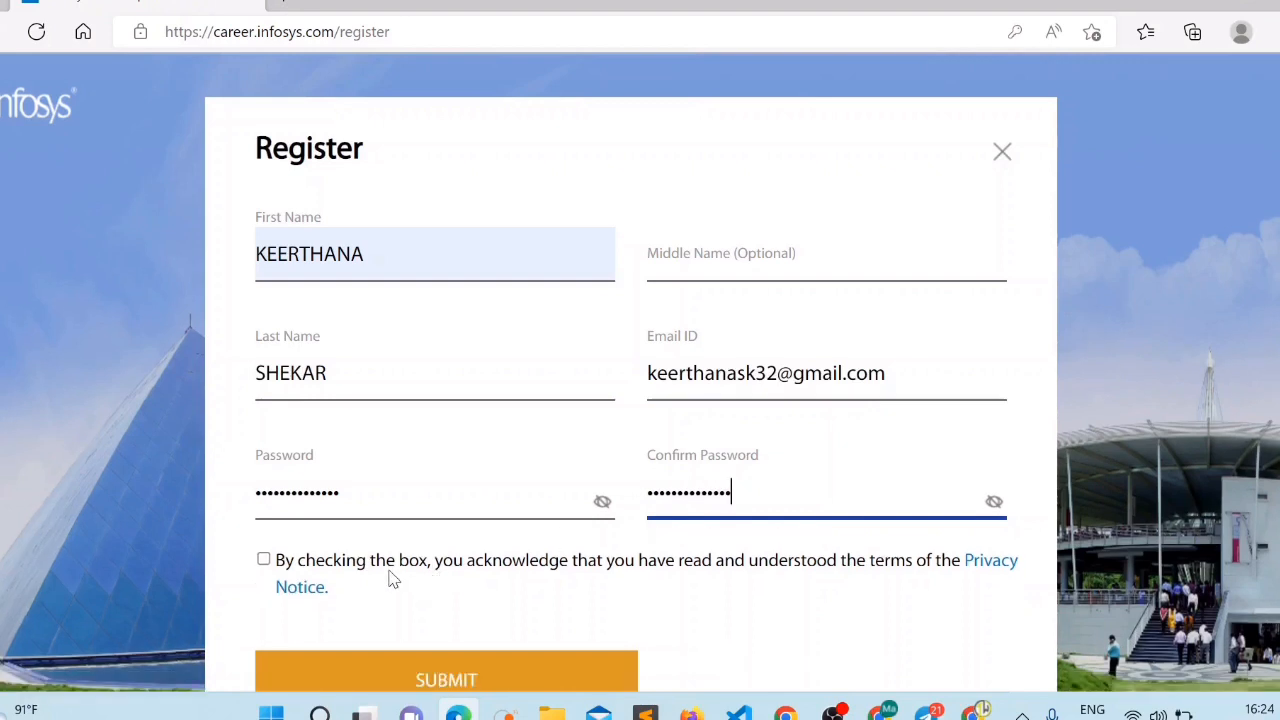
left_click(264, 560)
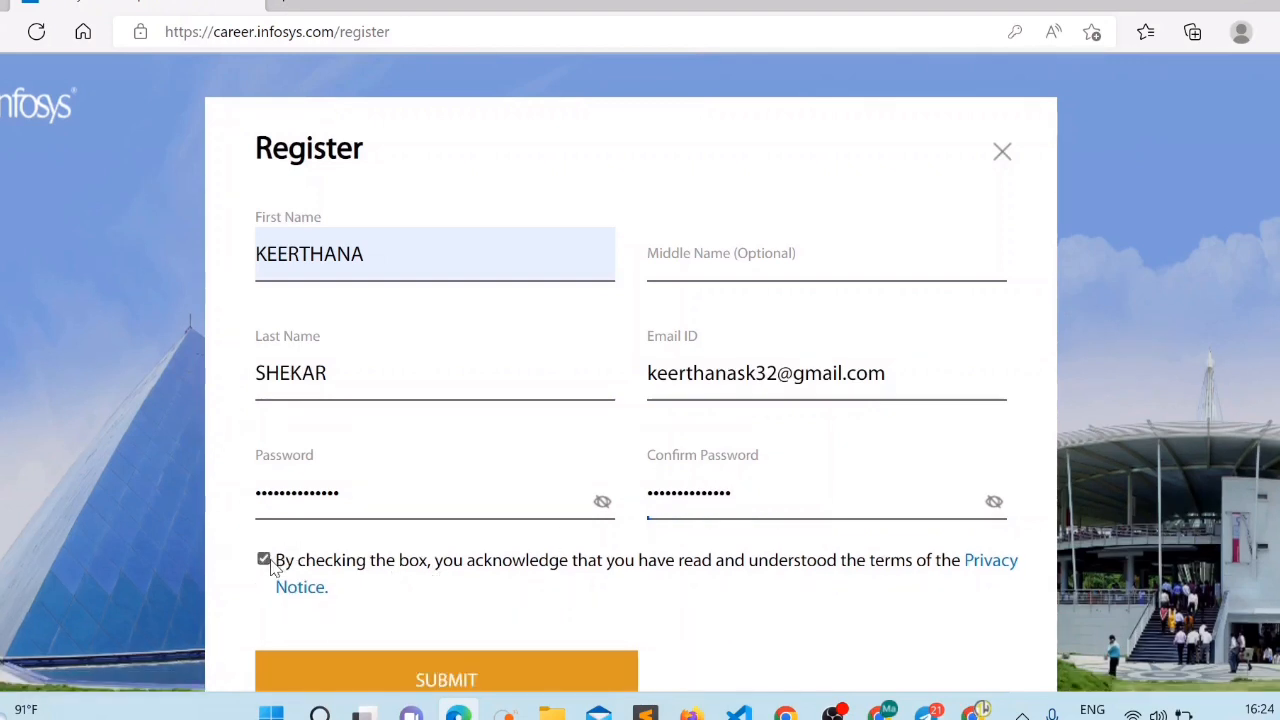
left_click(400, 680)
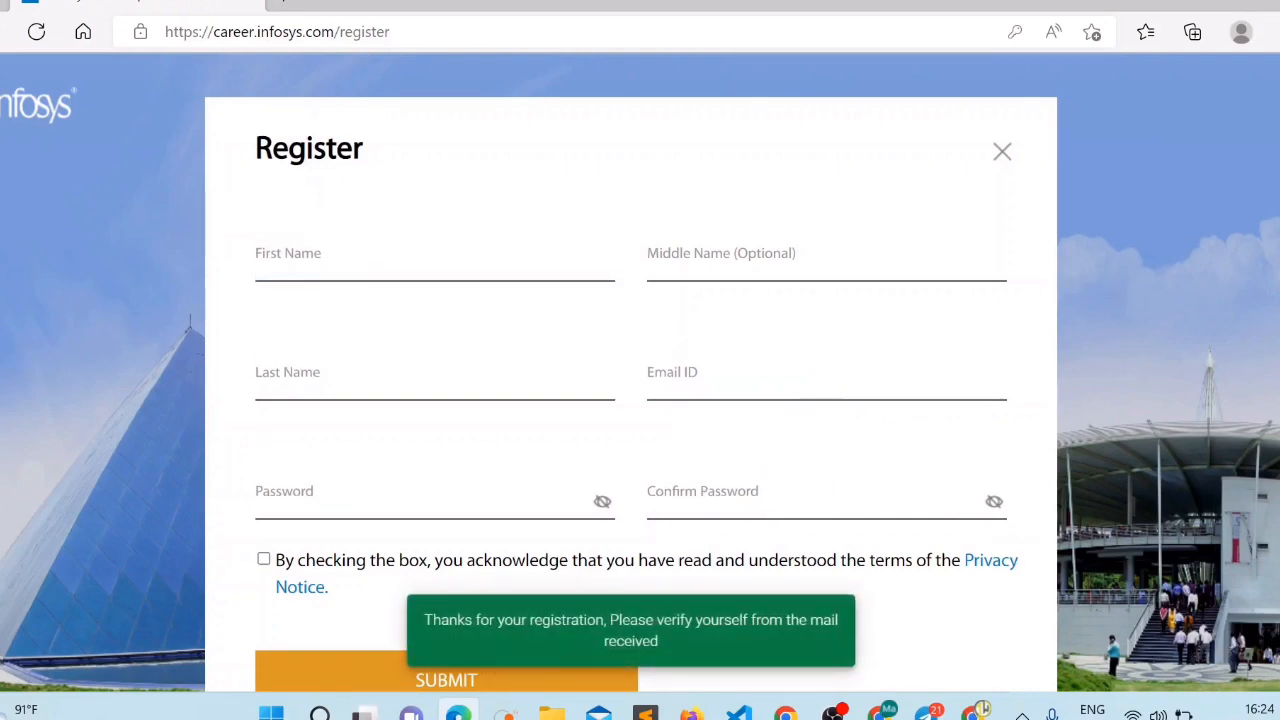
Review the verify-by-email confirmation and close the Register form.
scroll(640, 375, "down", 2)
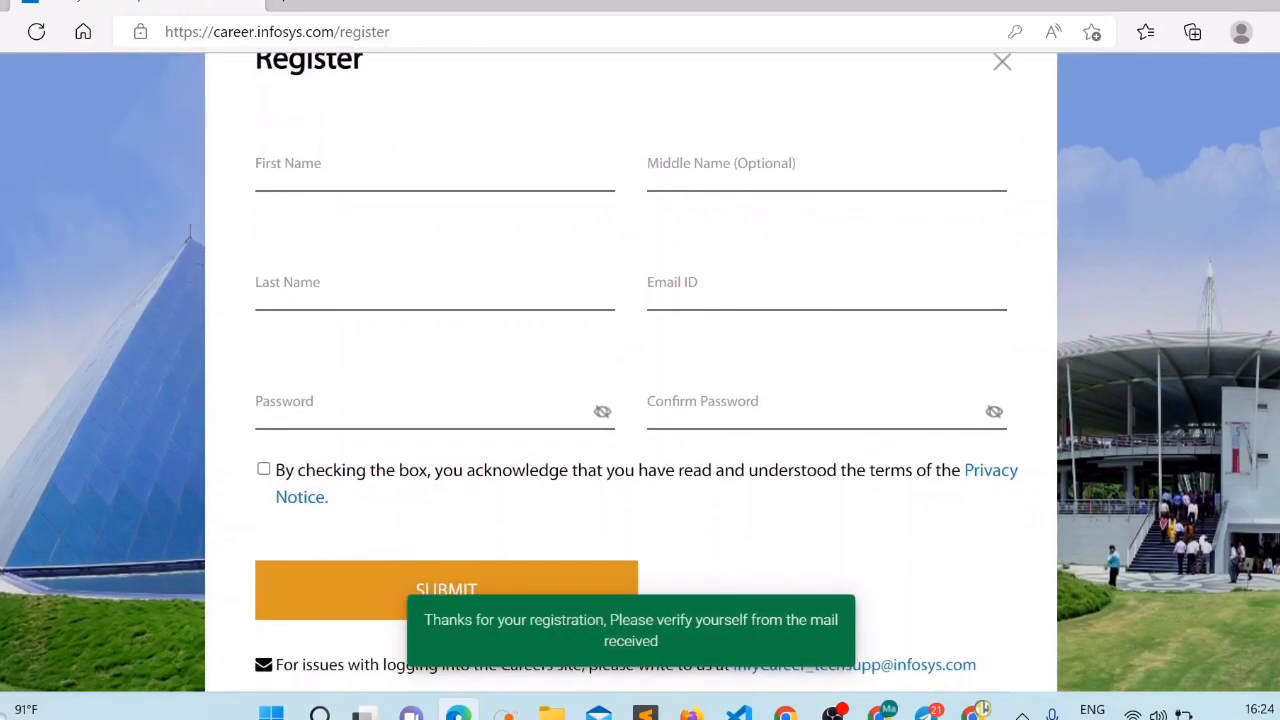
scroll(640, 375, "down", 2)
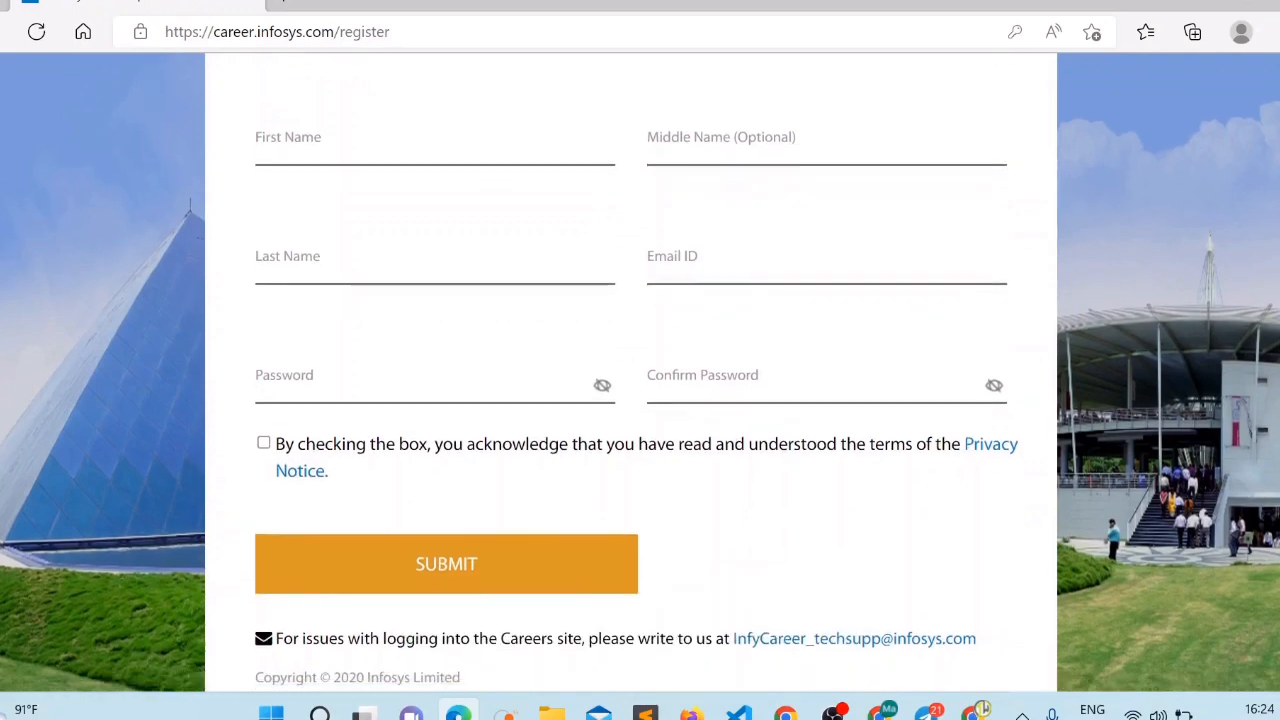
scroll(640, 375, "up", 2)
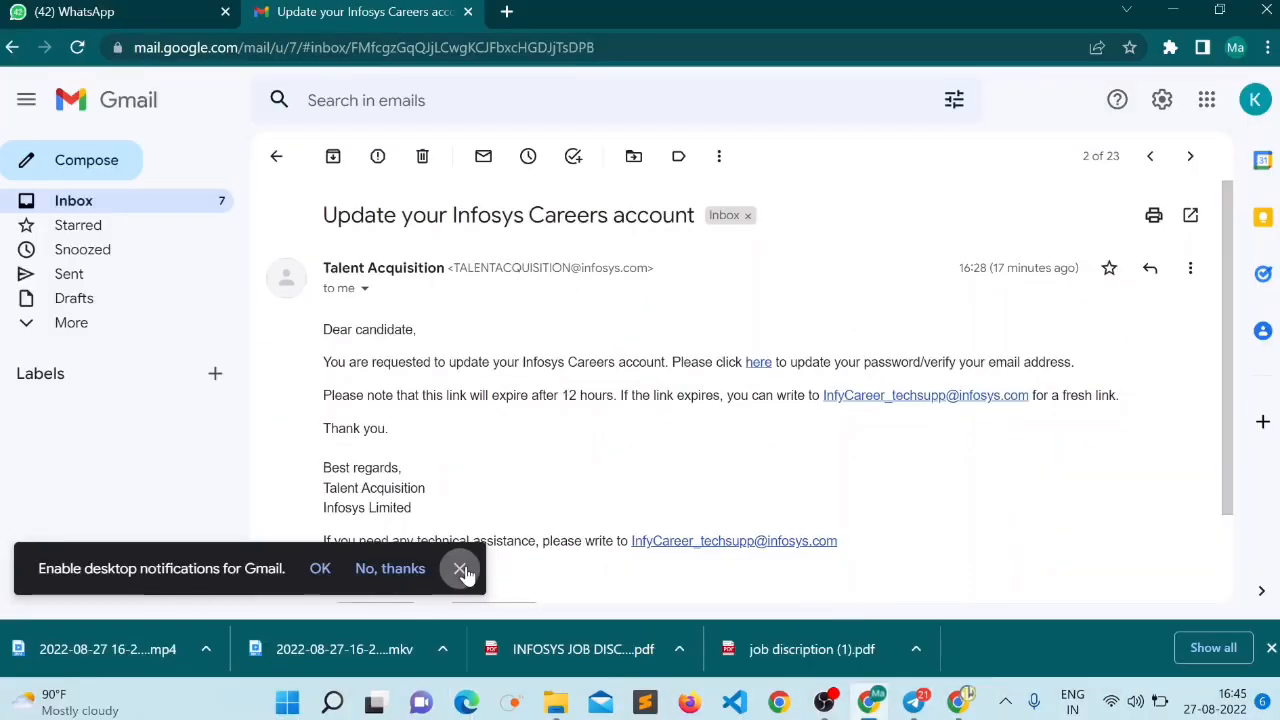
left_click(468, 571)
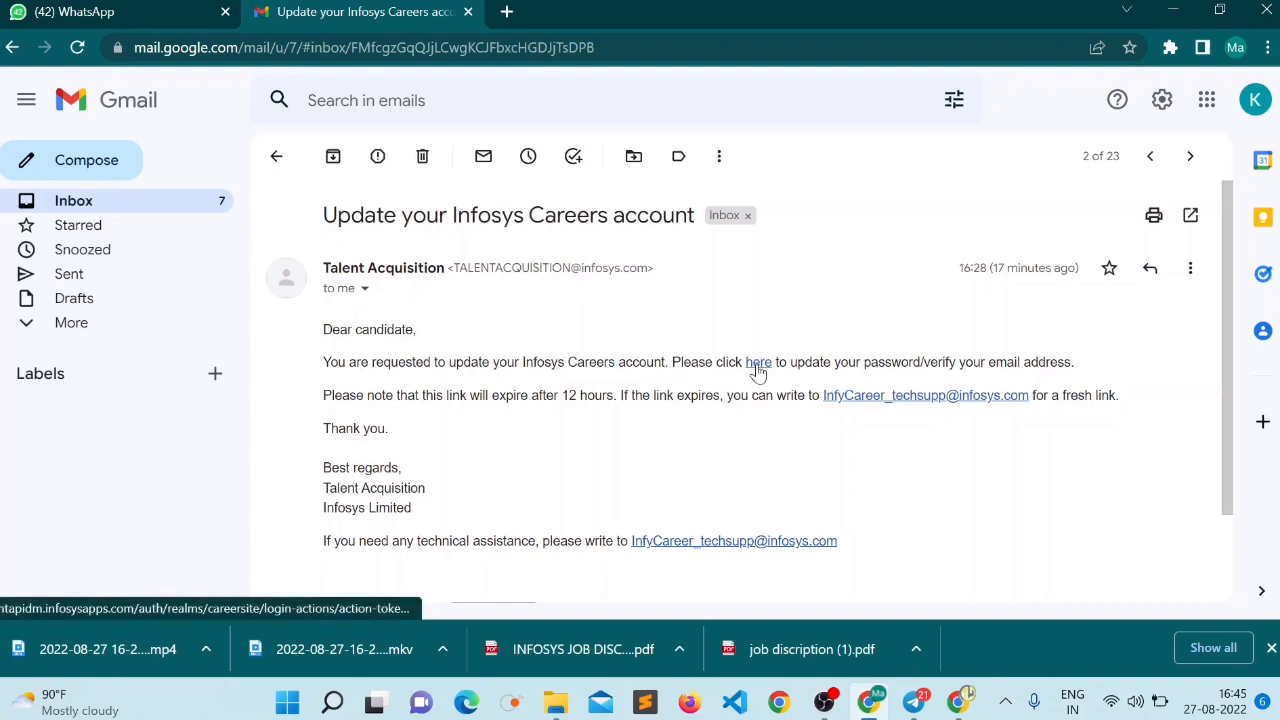
Confirm the account via the Infosys e-mail link and return to the Process Executive job page.
left_click(758, 364)
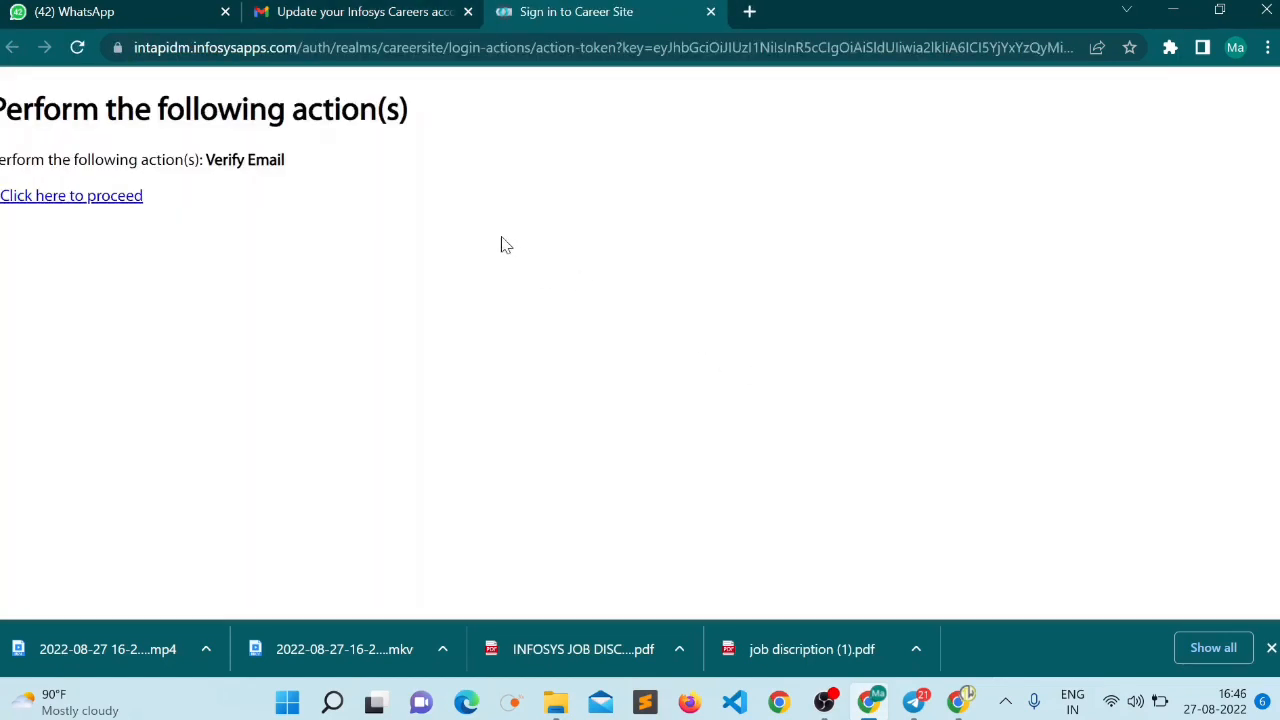
left_click(100, 198)
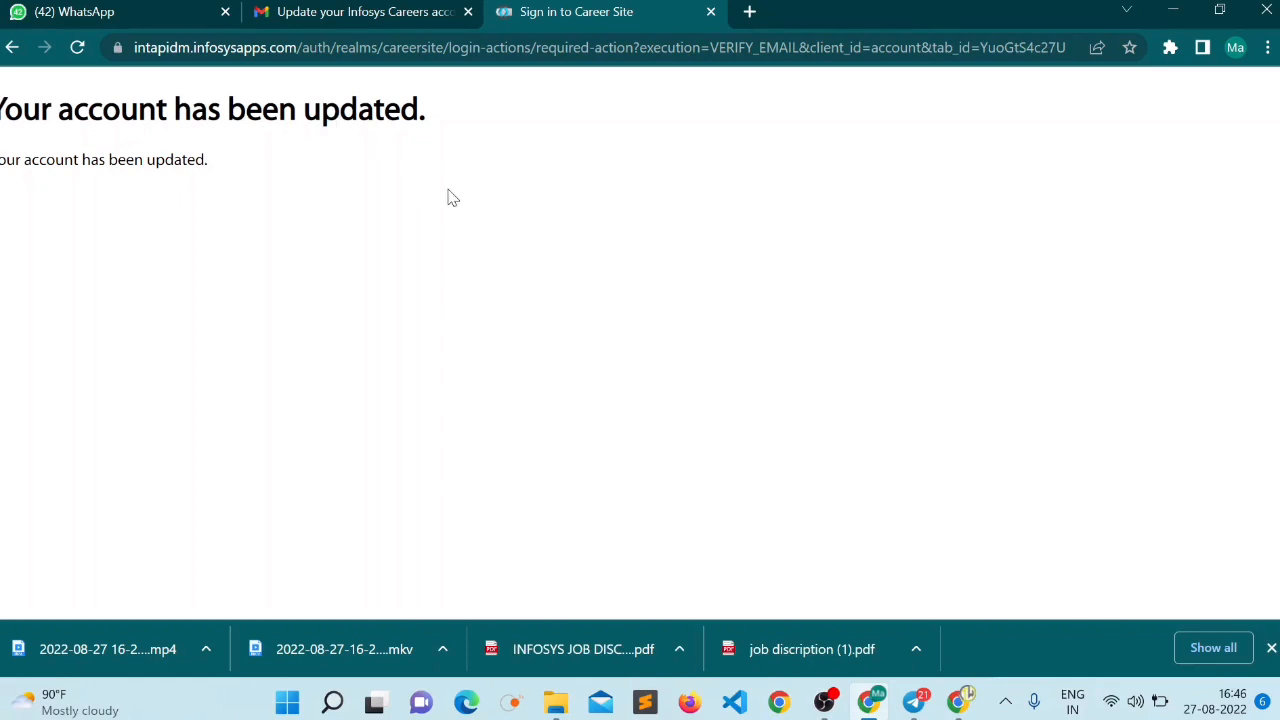
key("alt+Tab")
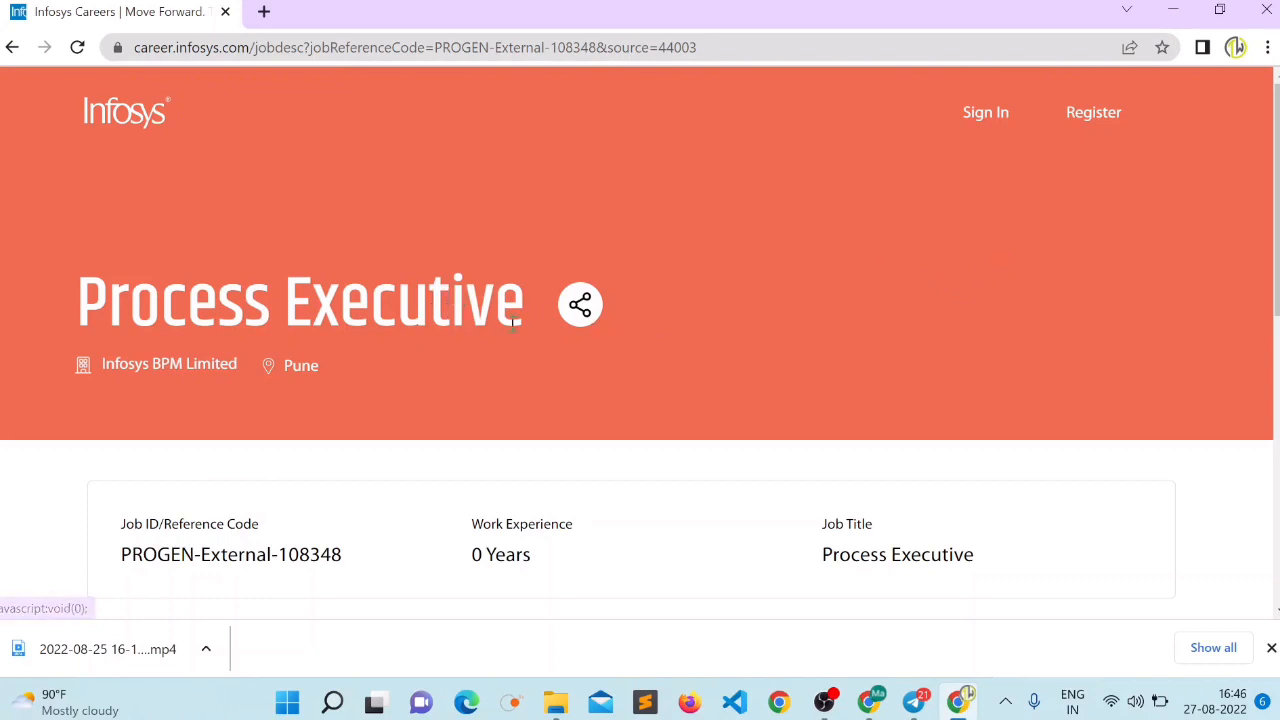
Apply for Process Executive and log in with the registered e-mail and password.
scroll(1240, 440, "down", 12)
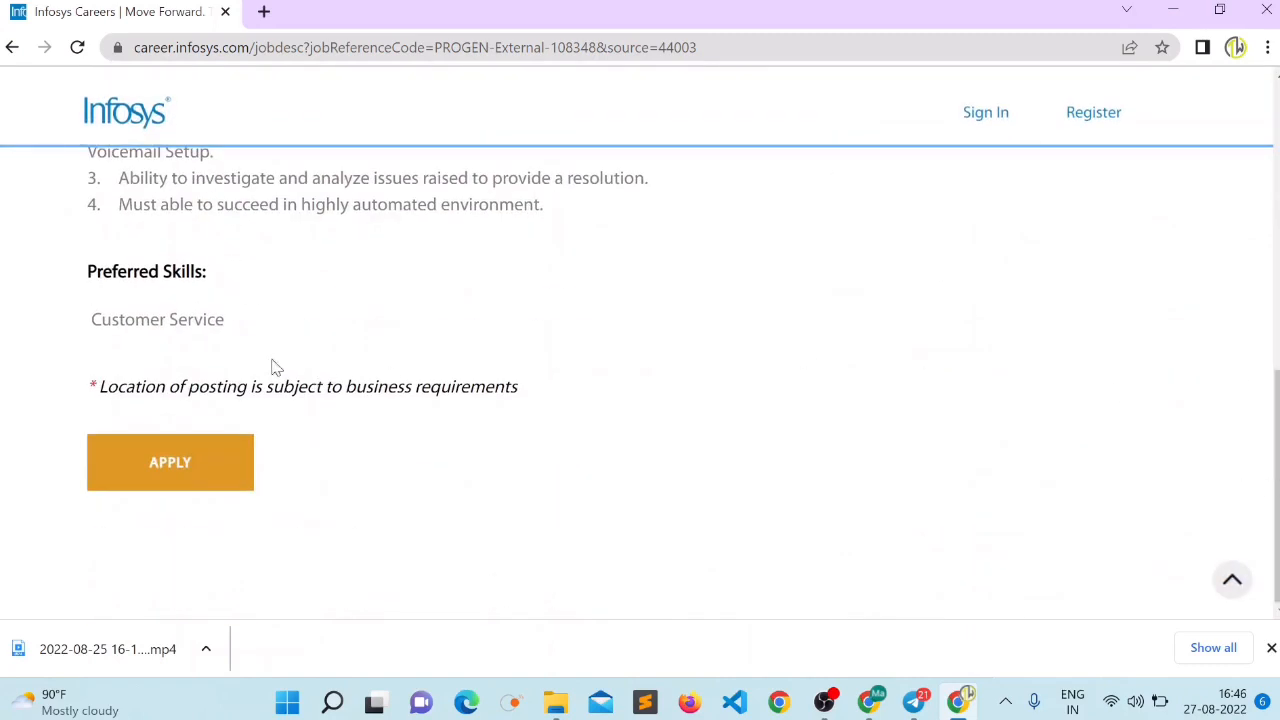
left_click(165, 462)
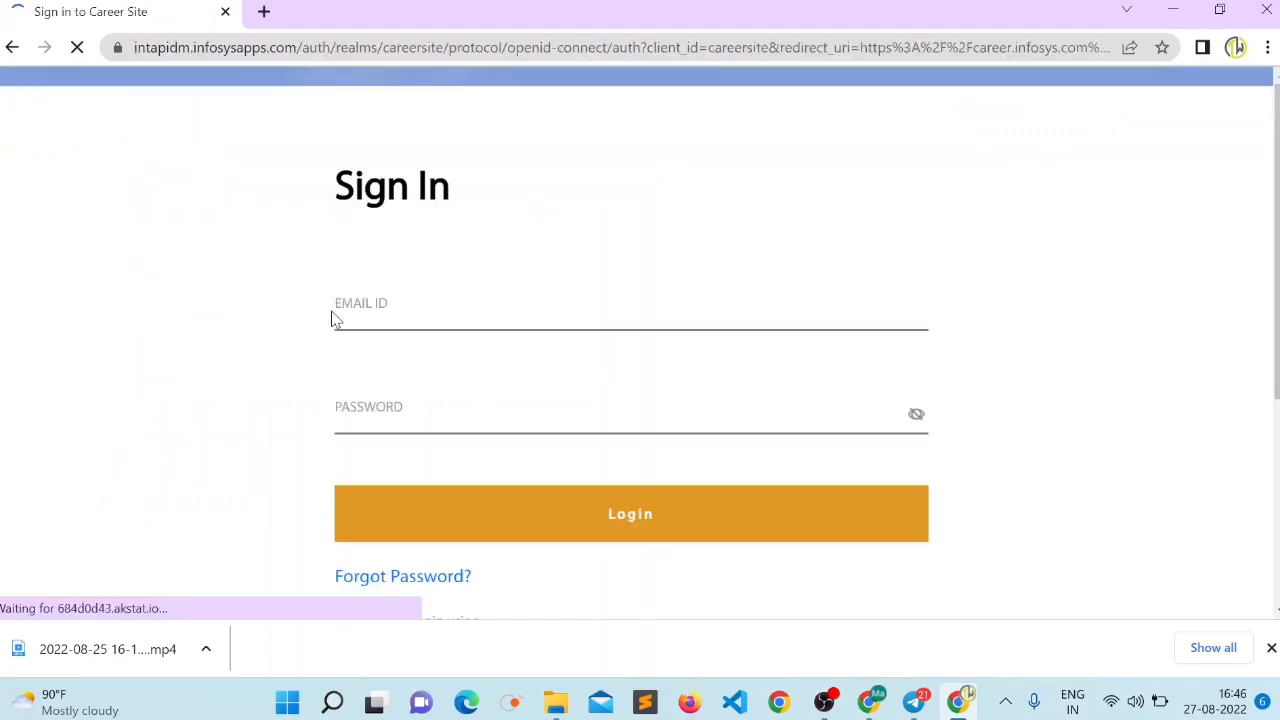
left_click(438, 309)
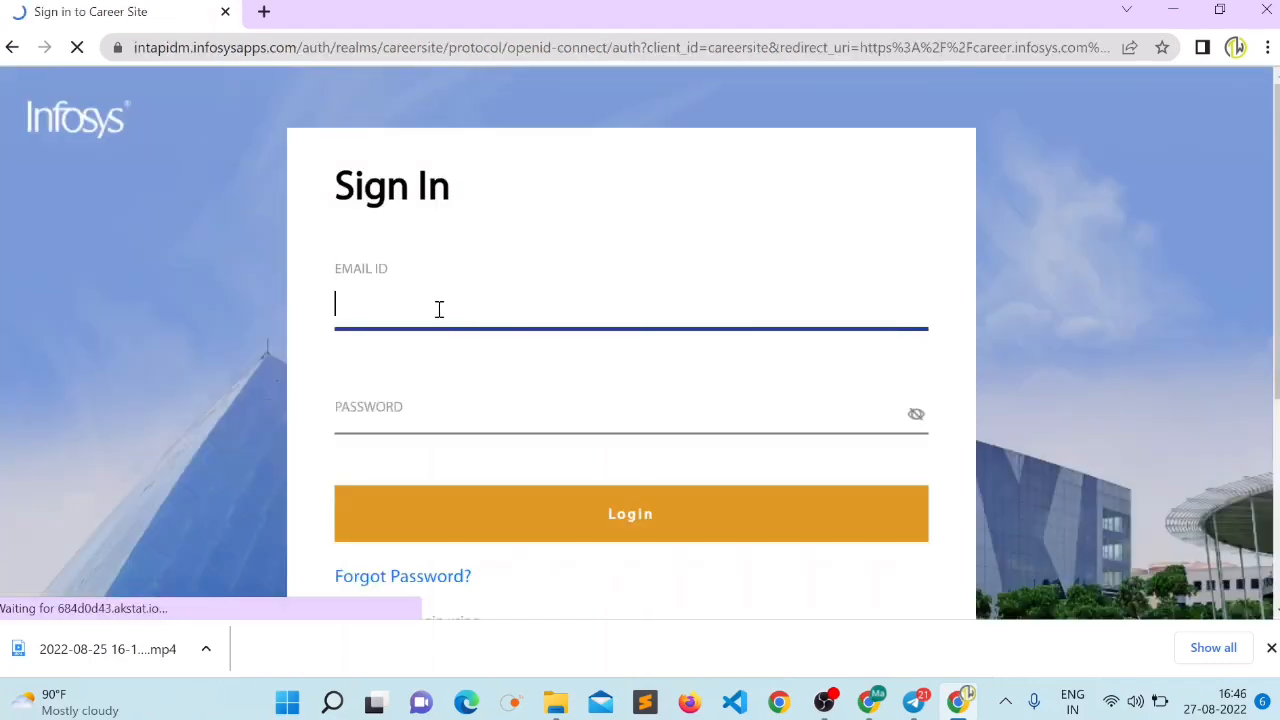
key("ctrl+v")
left_click(501, 425)
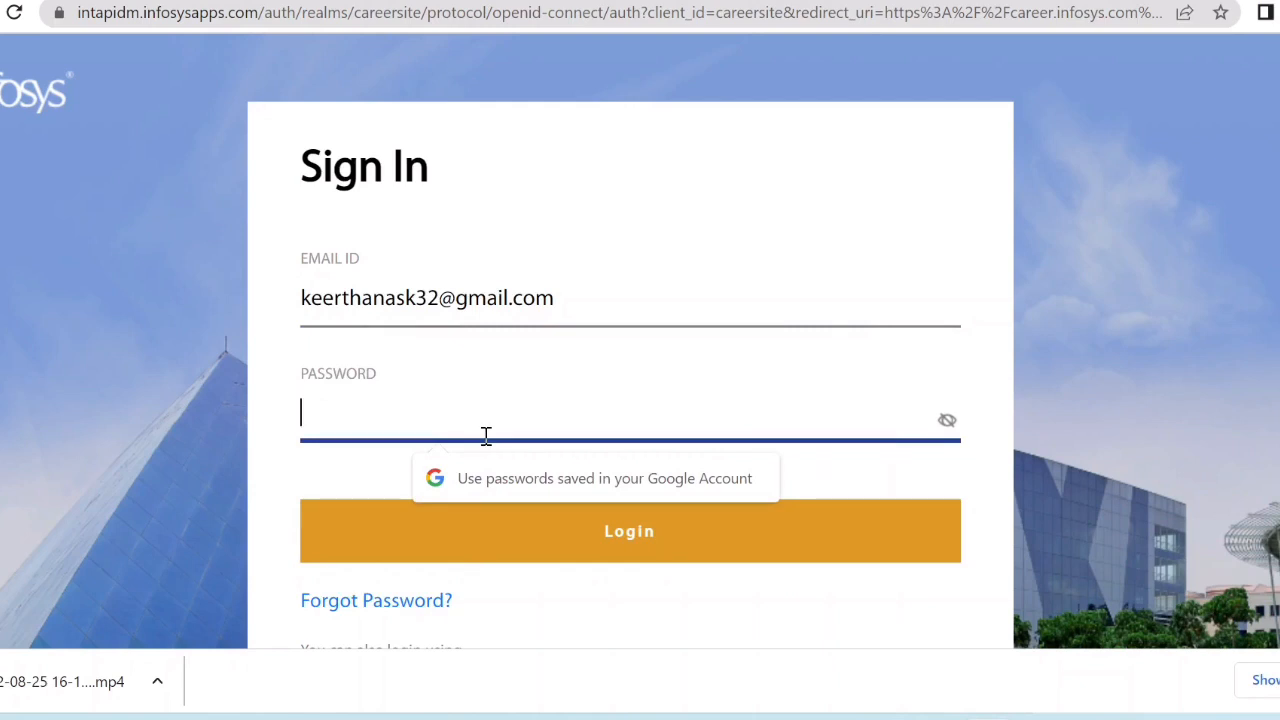
type("********")
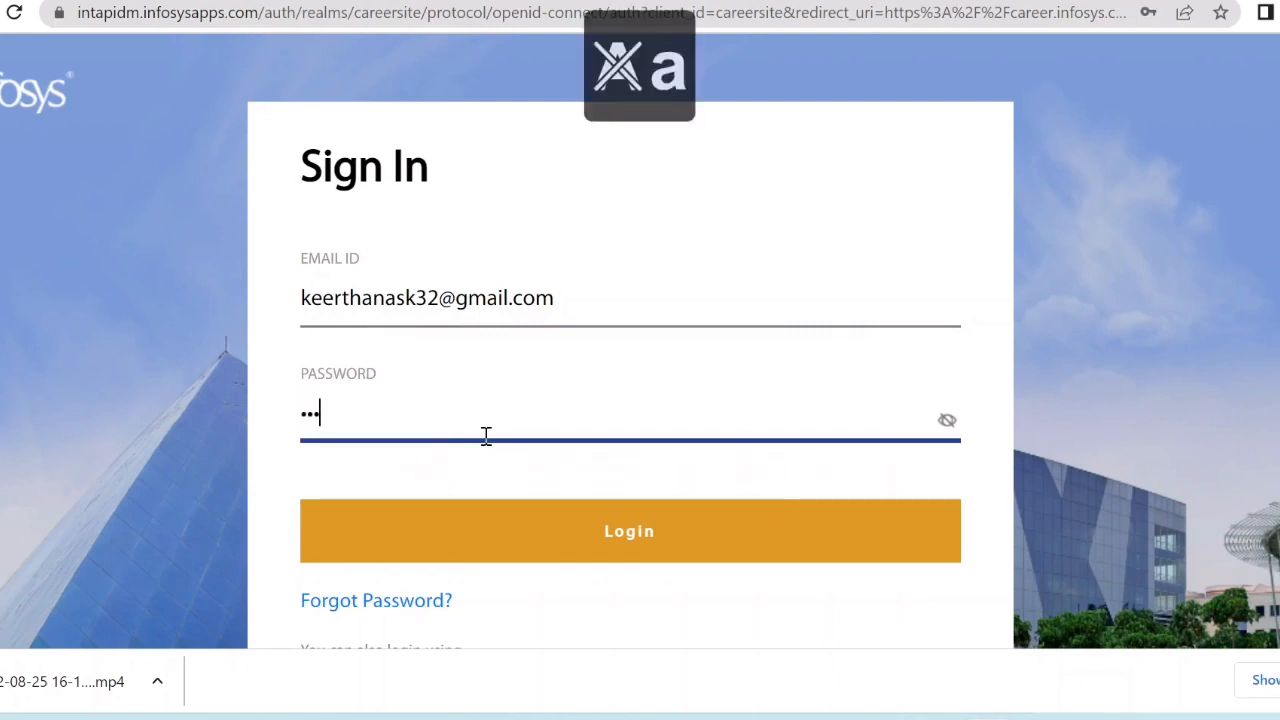
type("******")
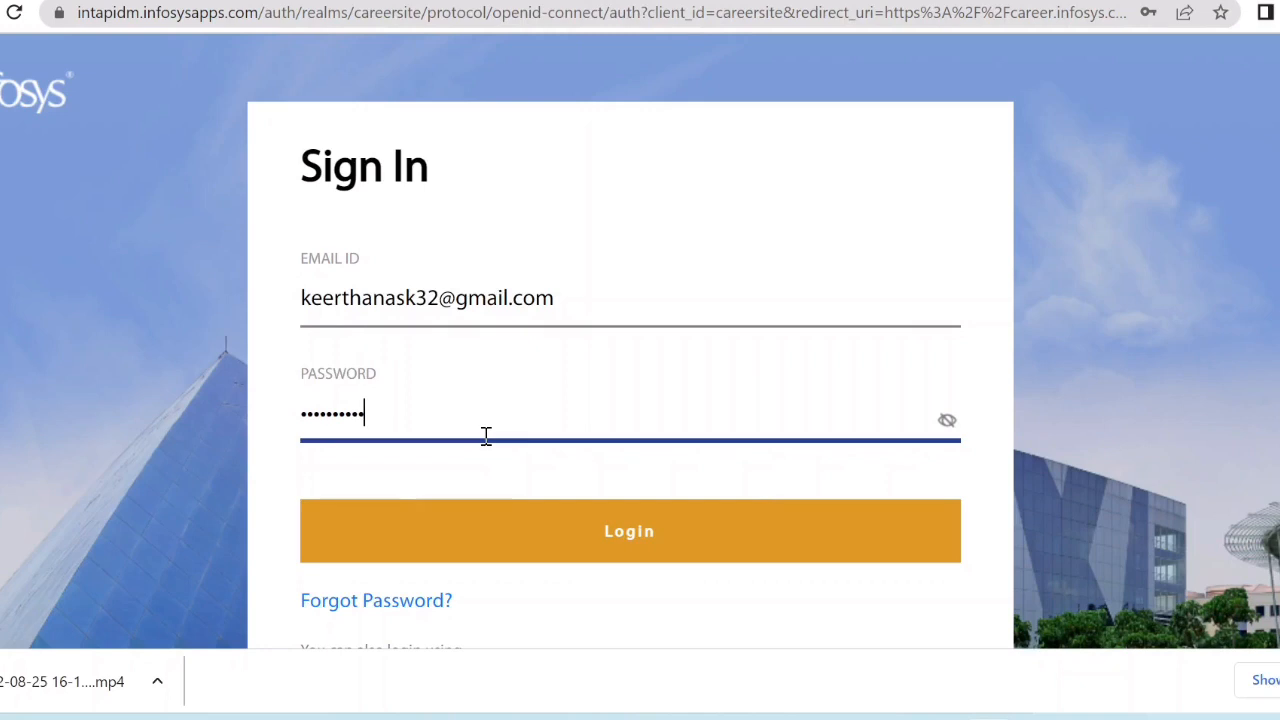
left_click(528, 530)
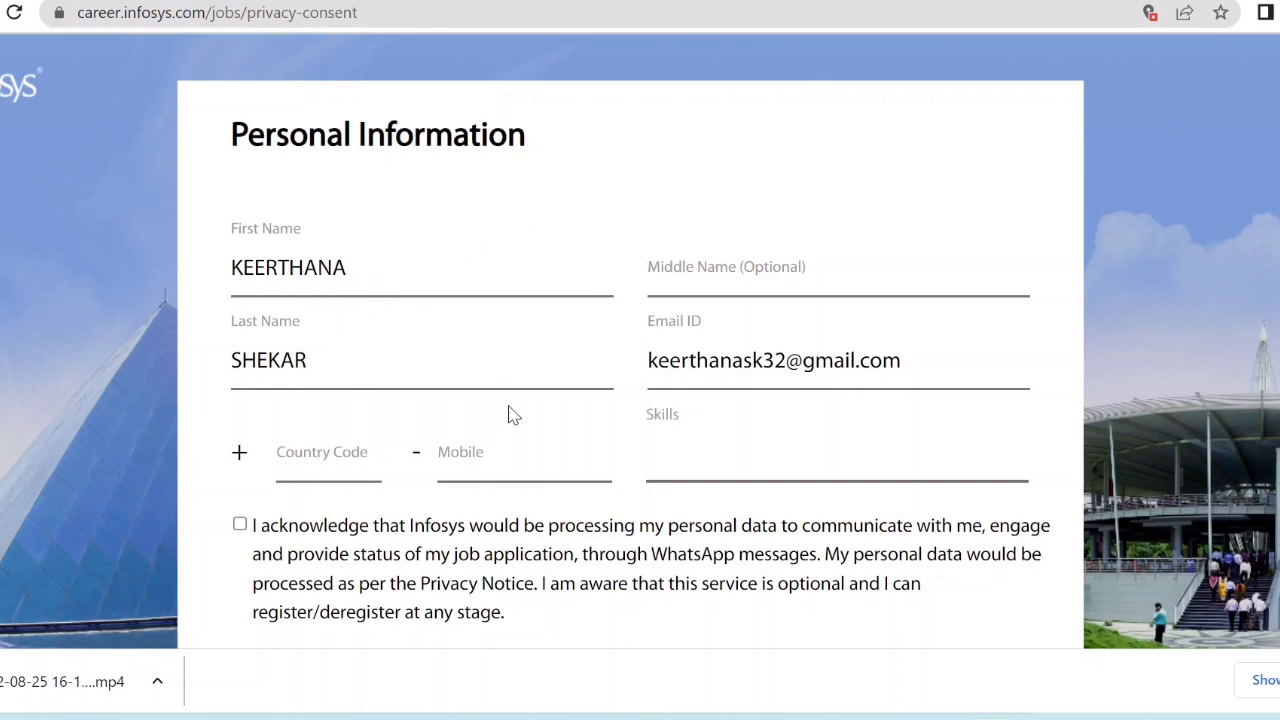
Enter country code 91 and the applicant's mobile number.
left_click(349, 470)
type("91")
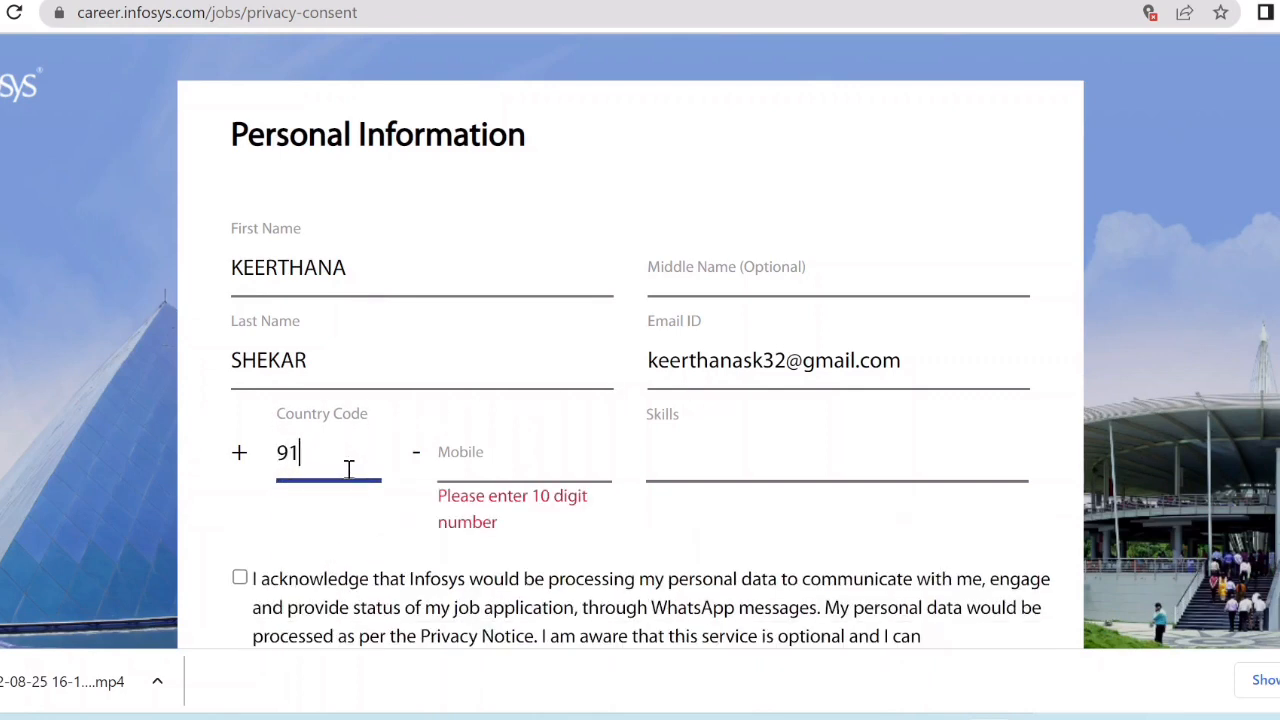
left_click(497, 461)
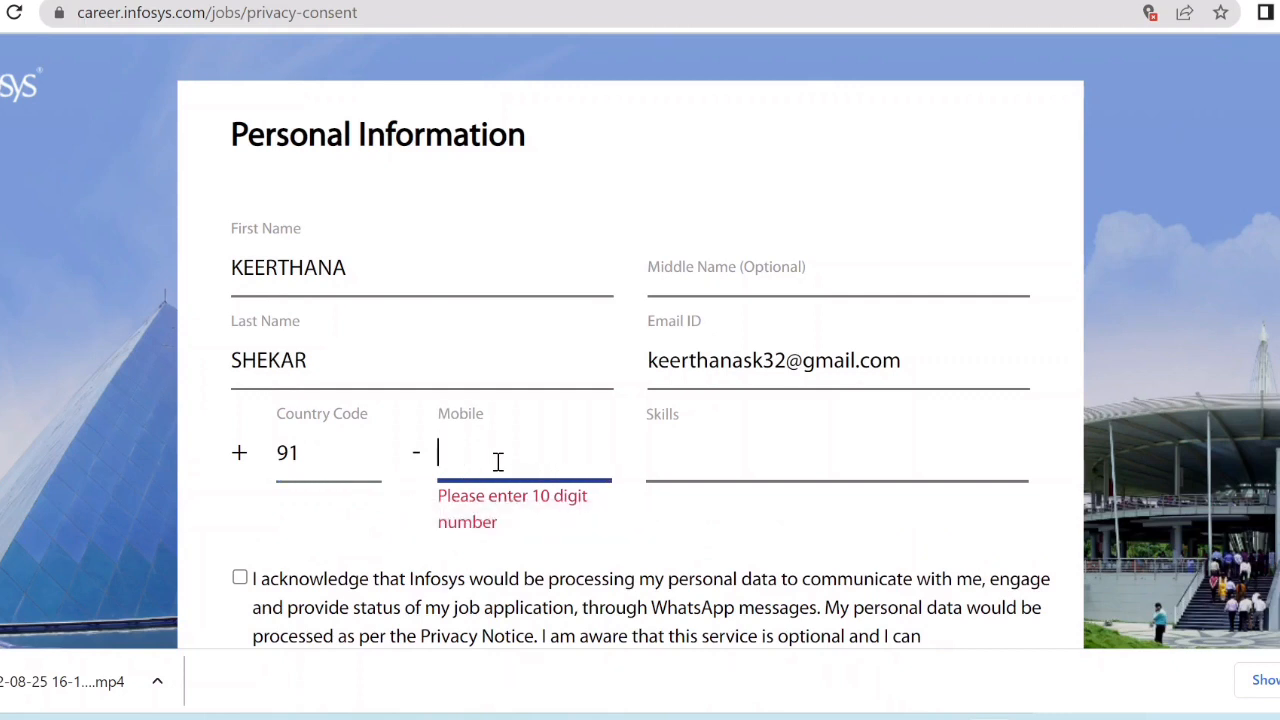
Add java and database->pl/sql as skills.
left_click(698, 456)
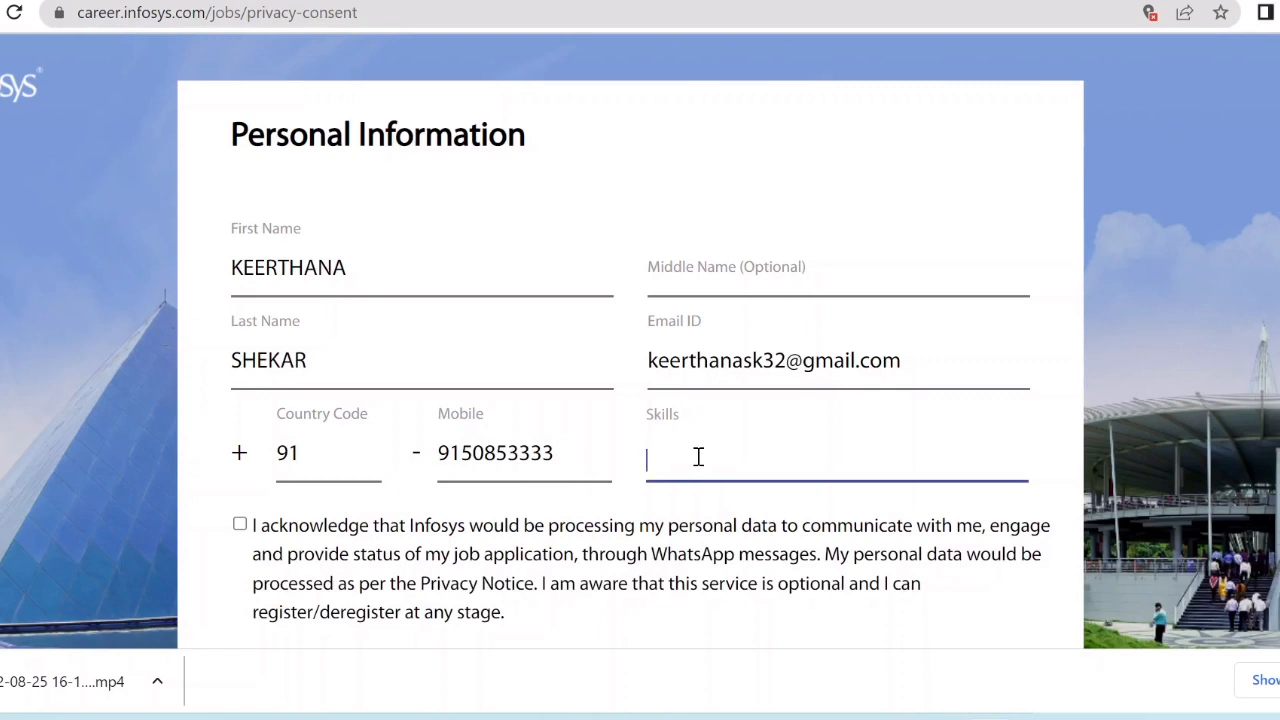
type("java")
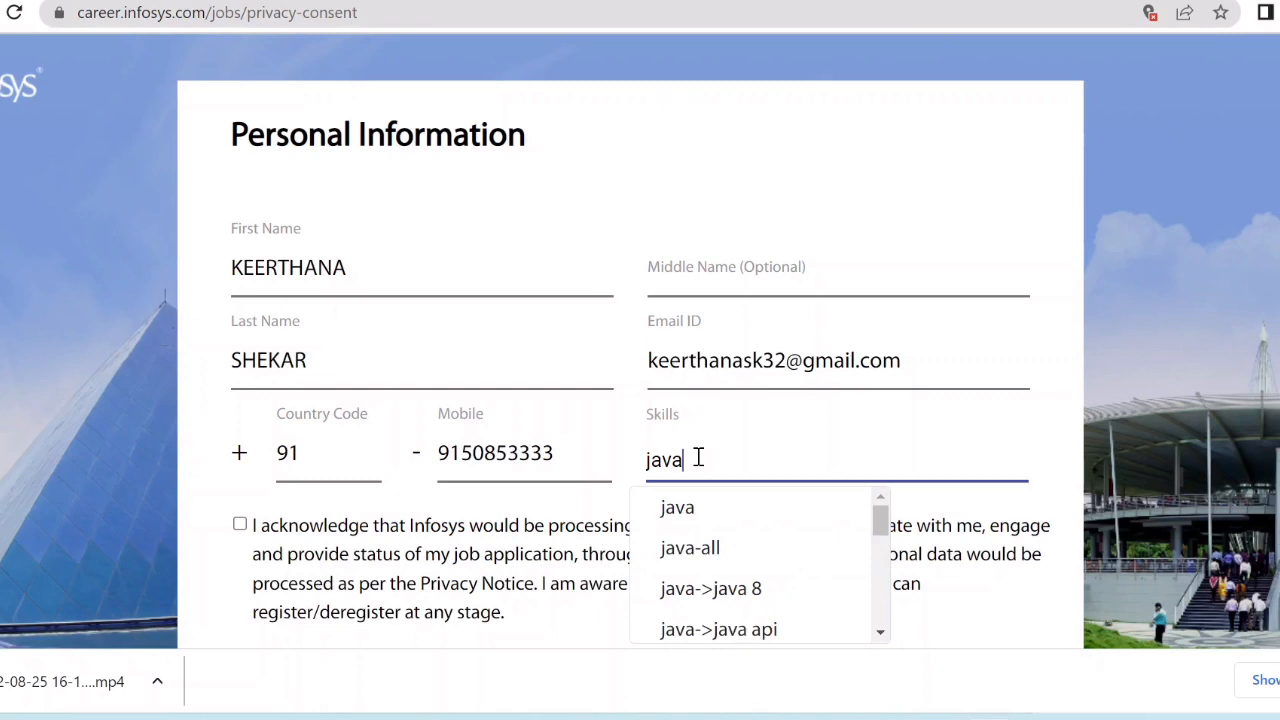
left_click(694, 512)
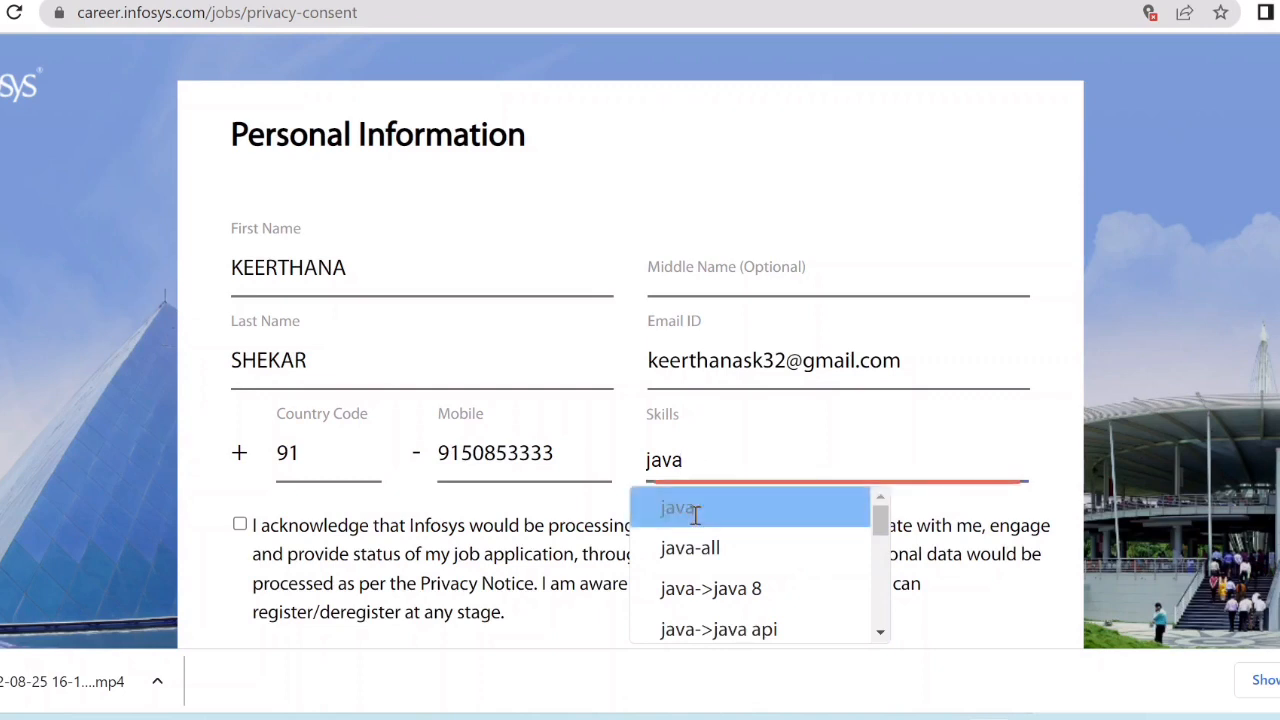
left_click(758, 455)
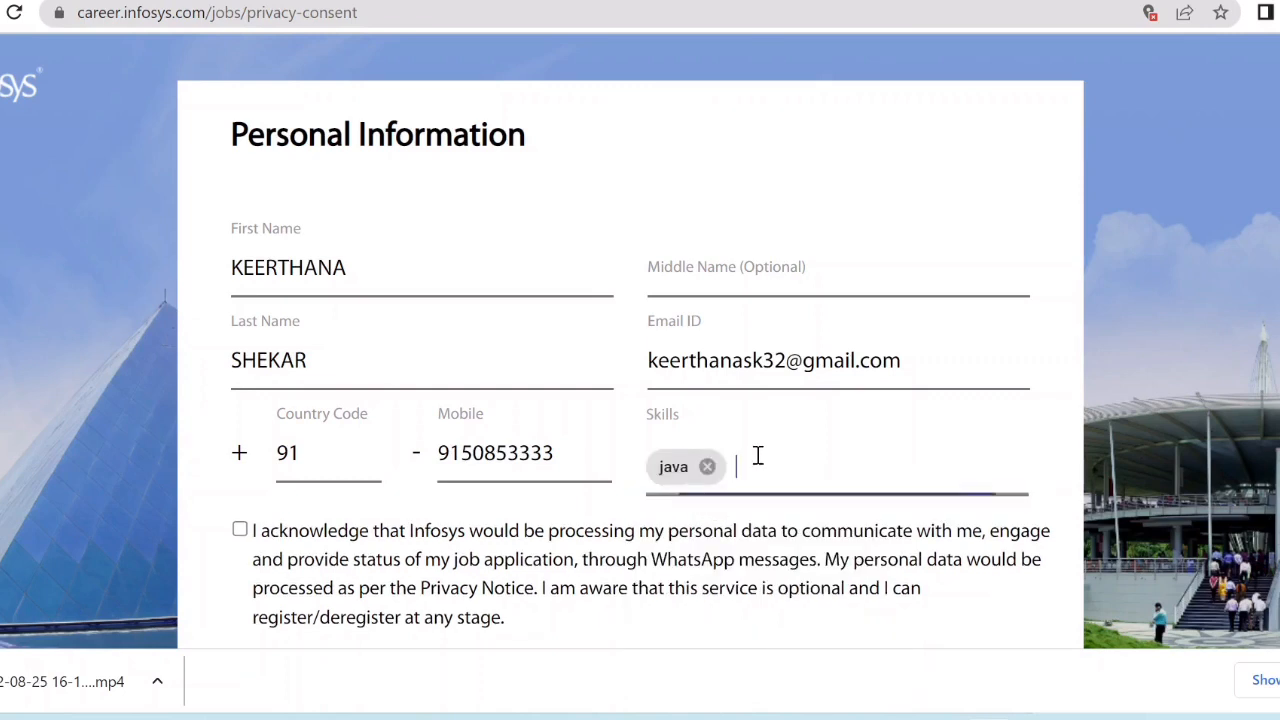
type("sq")
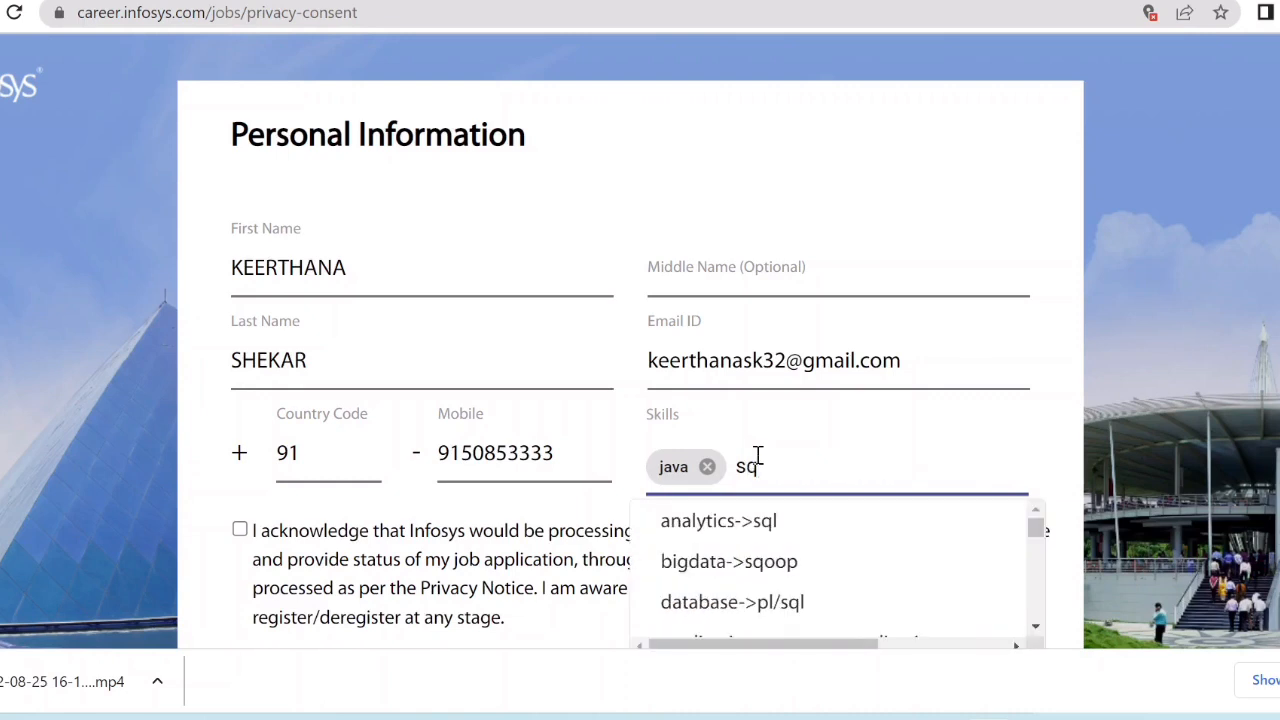
type("l")
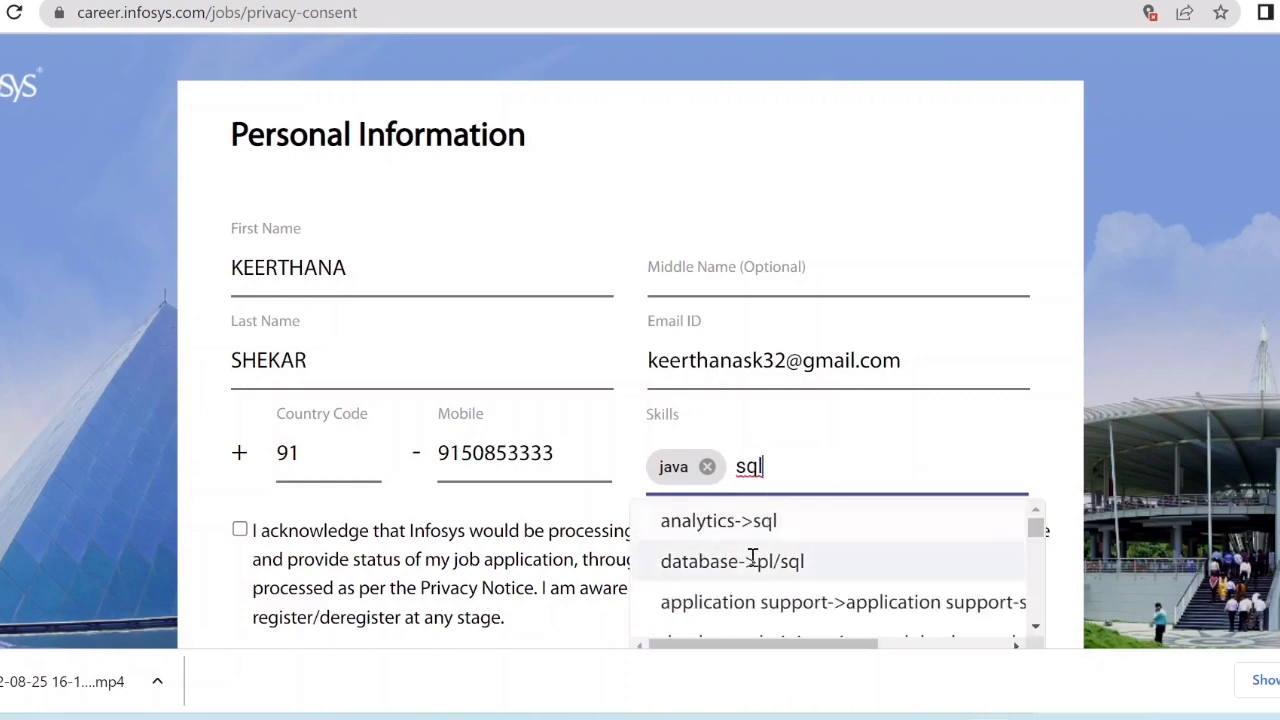
left_click(751, 561)
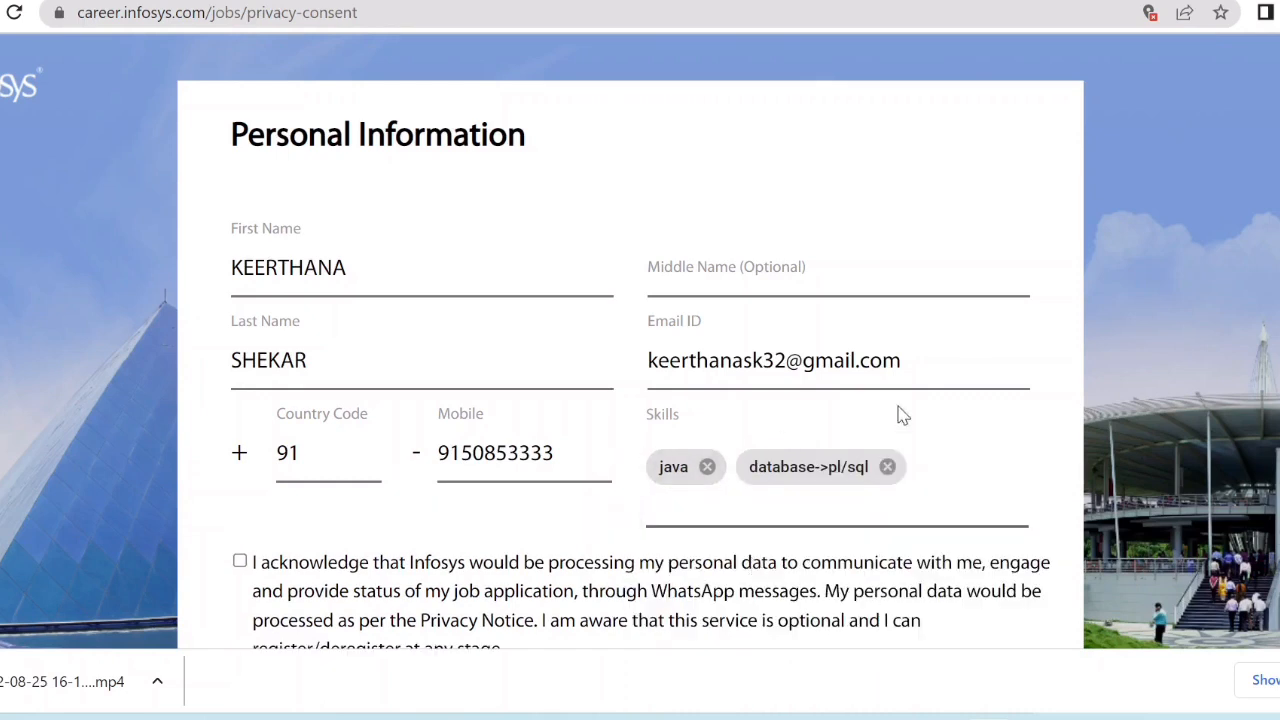
Agree to WhatsApp application status updates and submit the personal information.
scroll(392, 480, "down", 1)
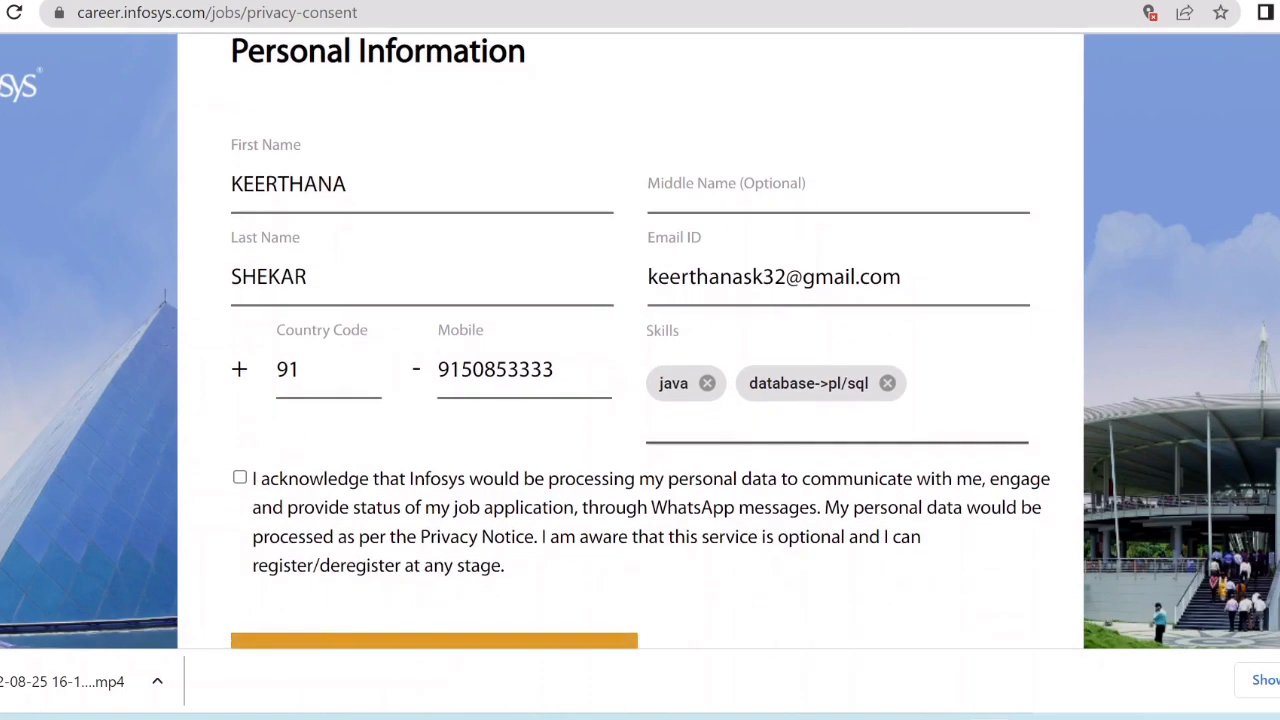
left_click(240, 480)
scroll(514, 583, "down", 2)
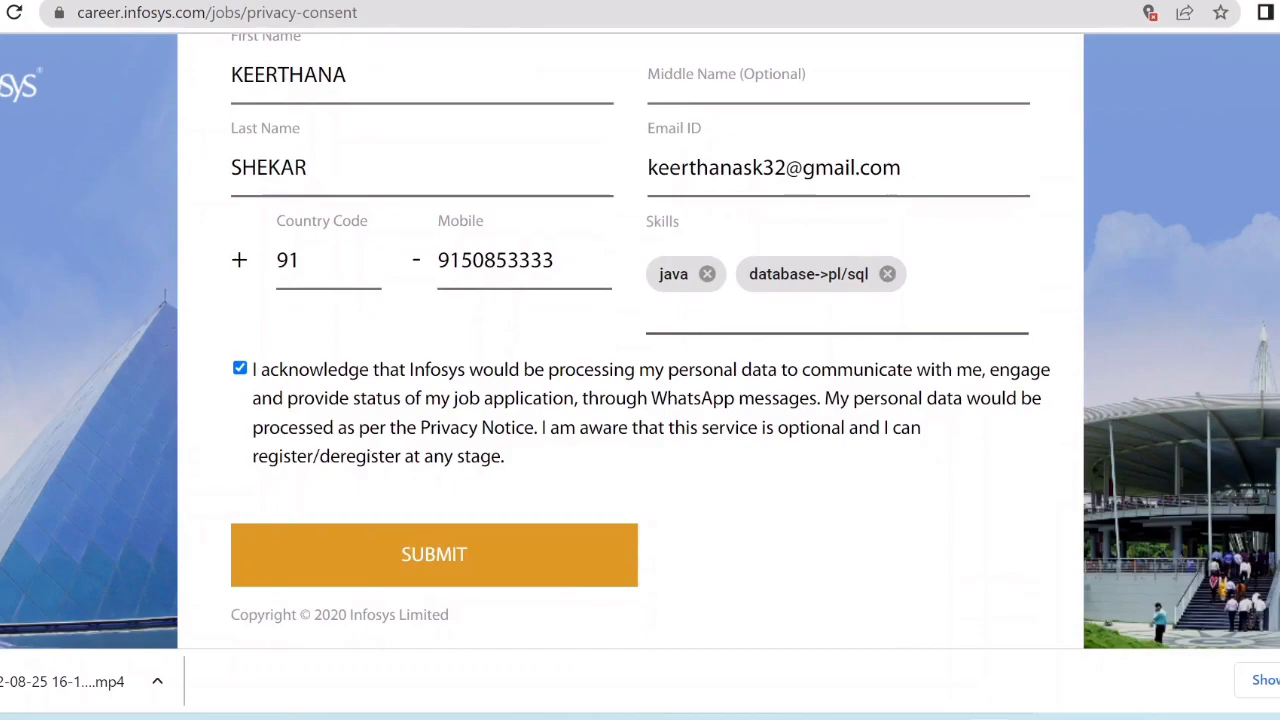
left_click(517, 574)
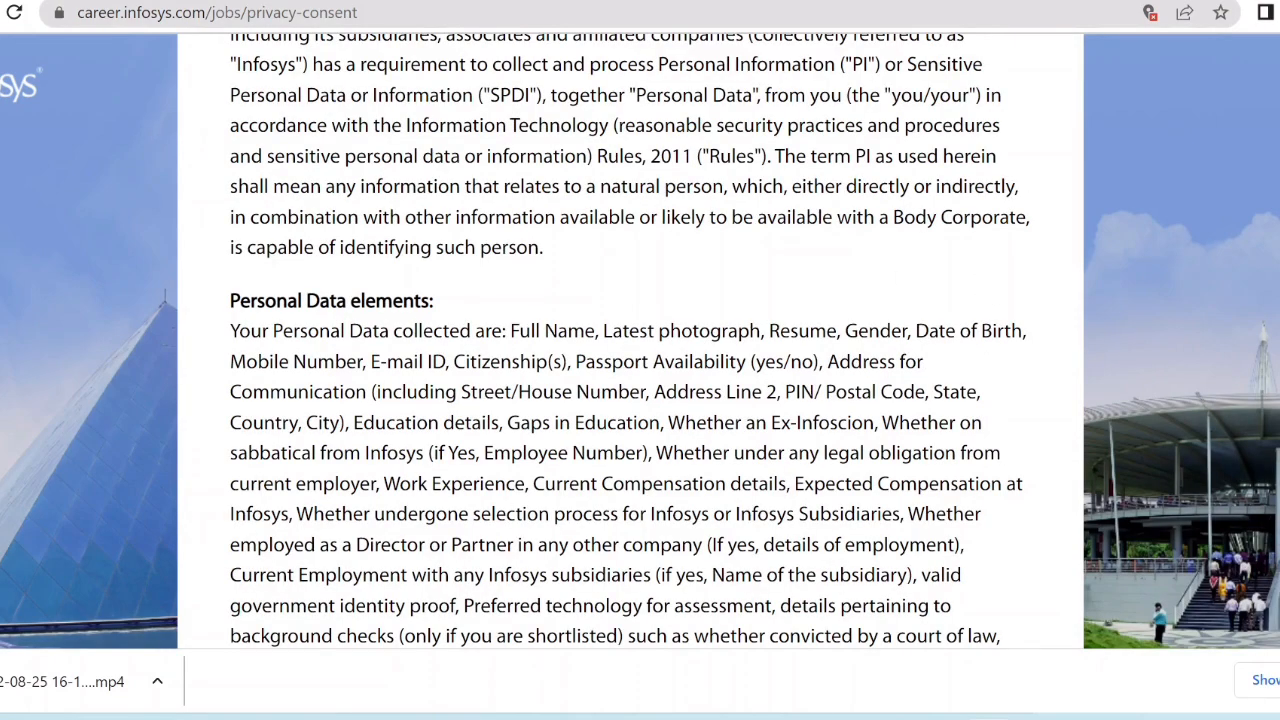
Read through the privacy notice and choose ACCEPT AND PROCEED.
scroll(630, 340, "up", 3)
scroll(630, 340, "down", 8)
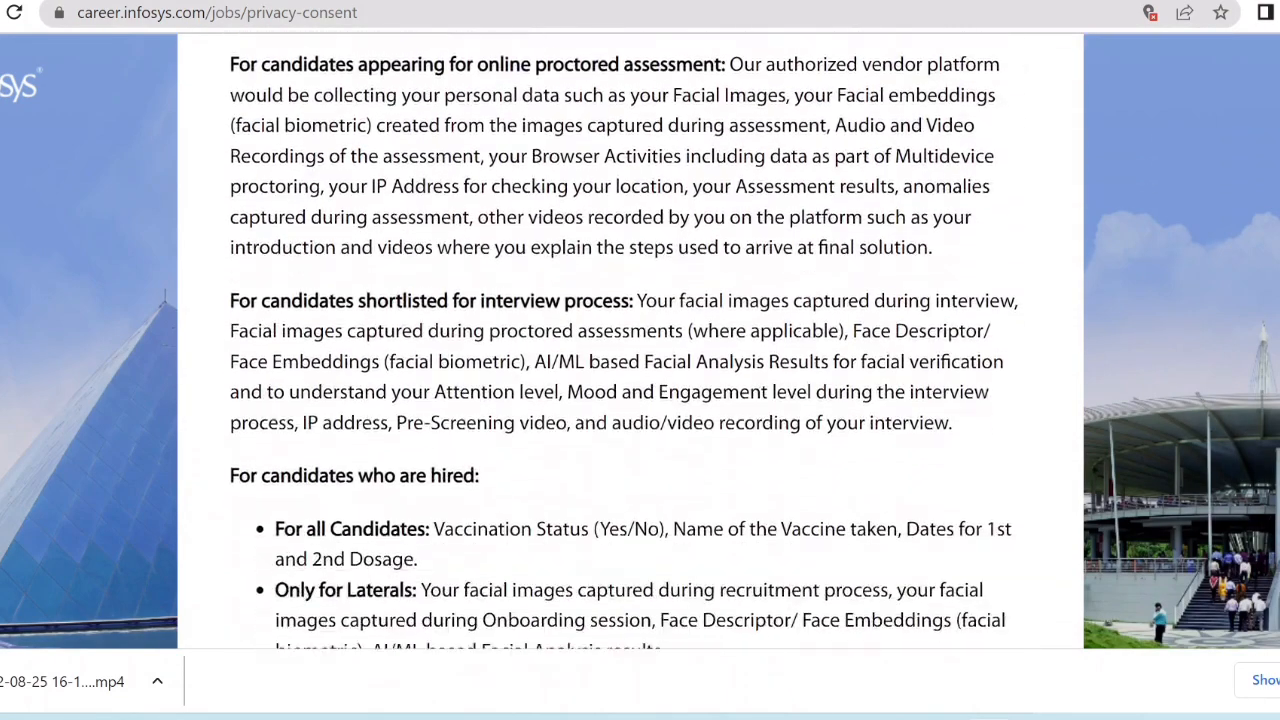
scroll(630, 340, "down", 15)
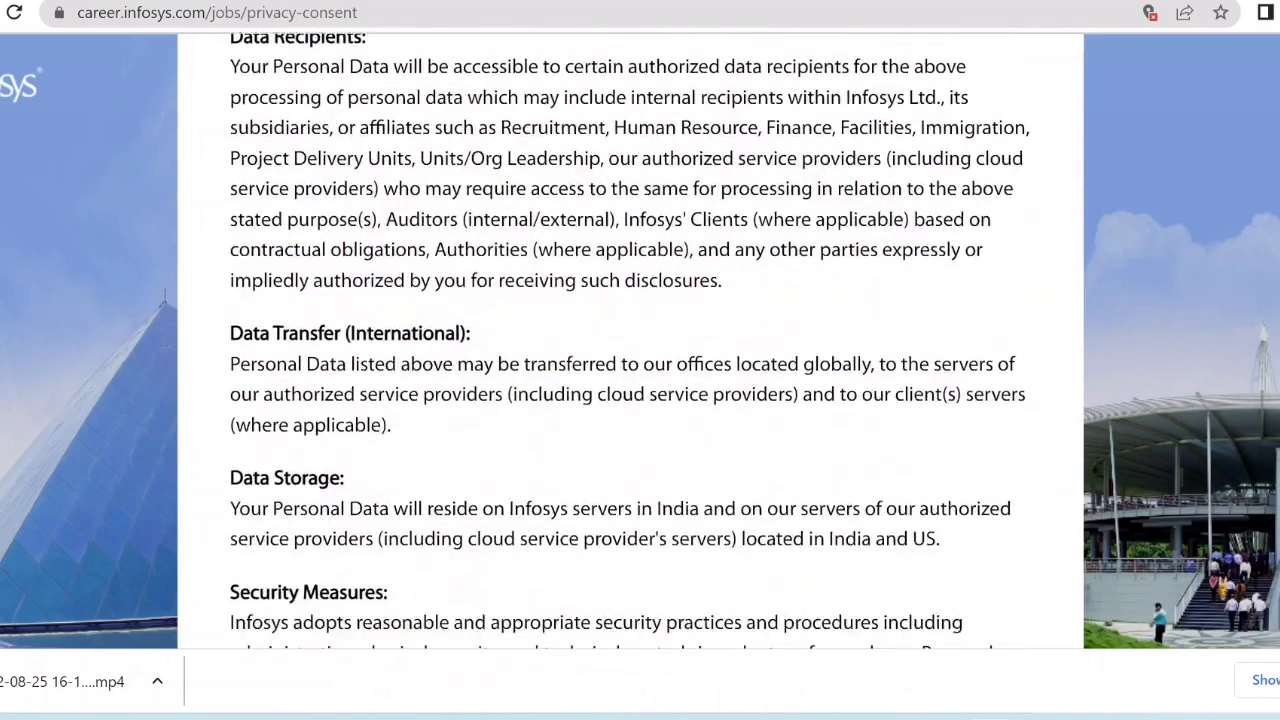
scroll(630, 340, "down", 4)
scroll(630, 340, "down", 1)
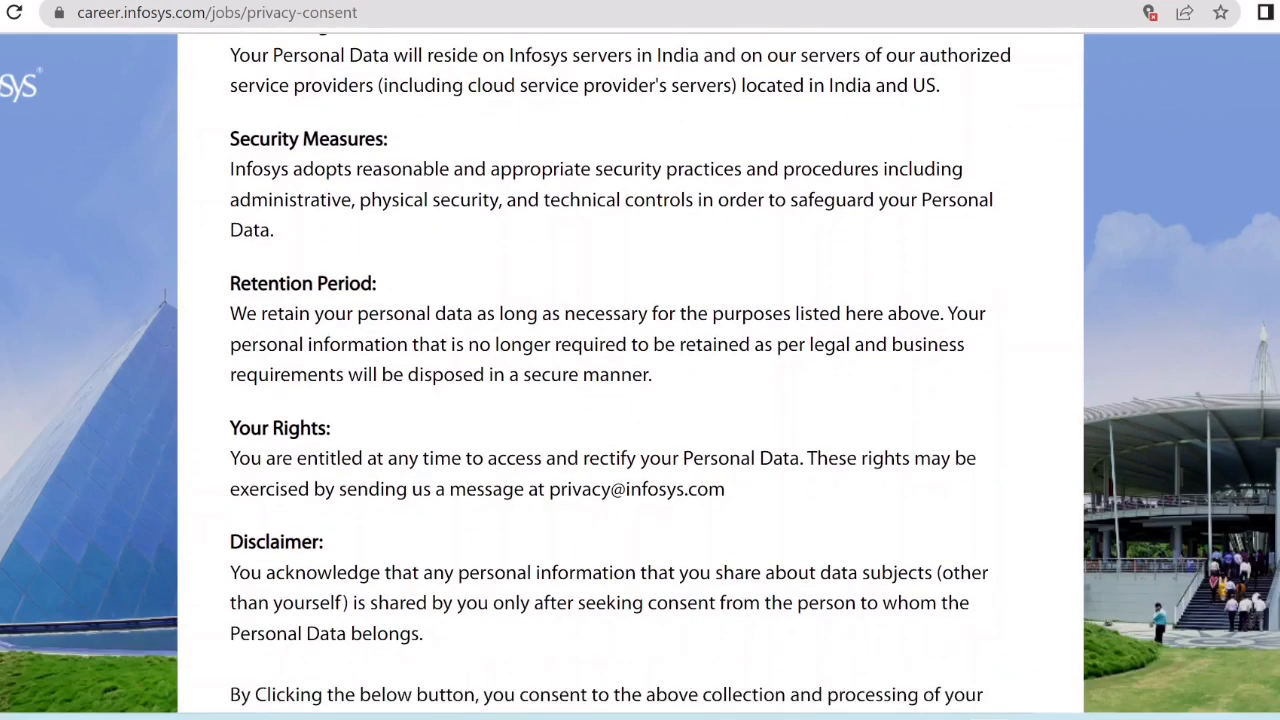
scroll(630, 340, "down", 3)
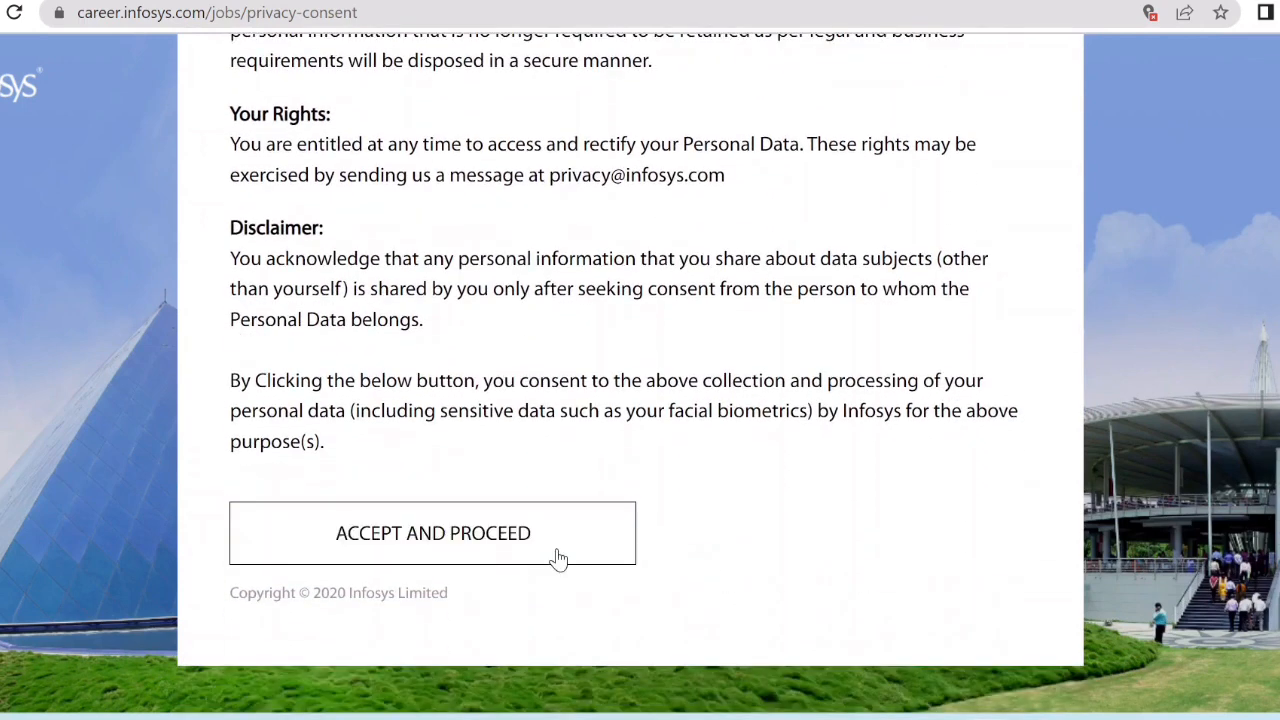
left_click(560, 560)
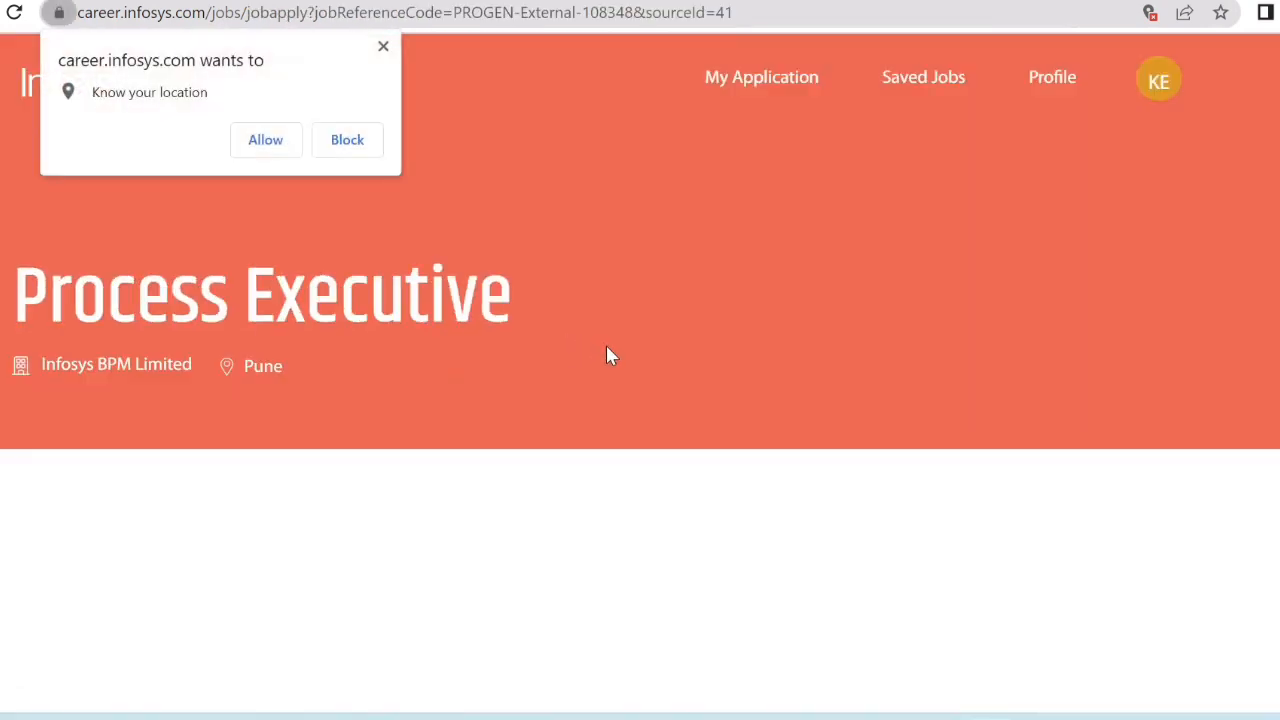
left_click(383, 46)
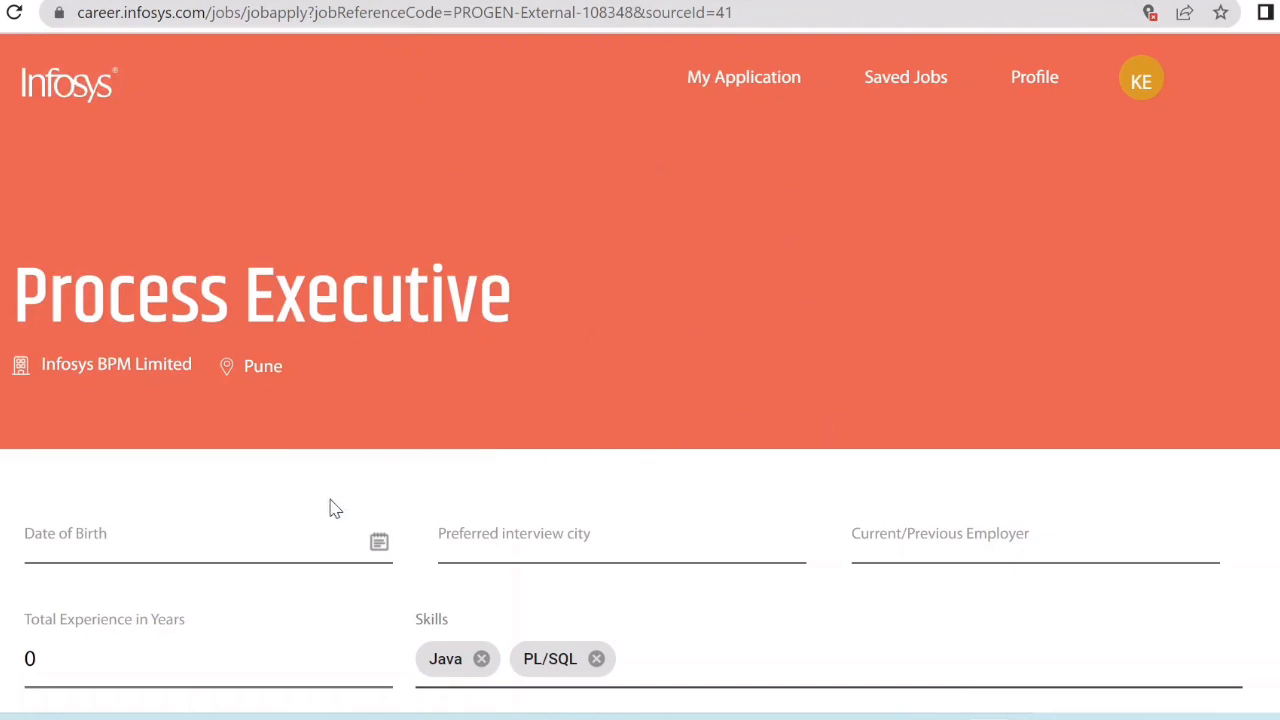
left_click(374, 548)
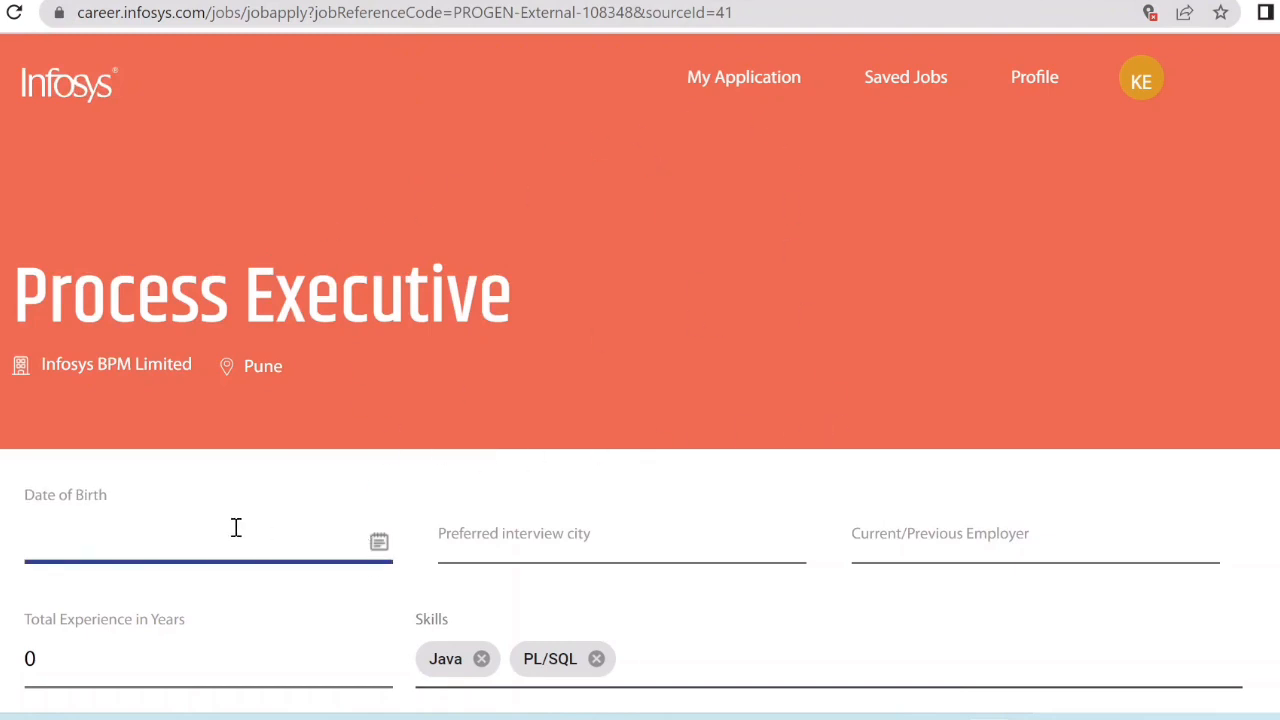
left_click(381, 538)
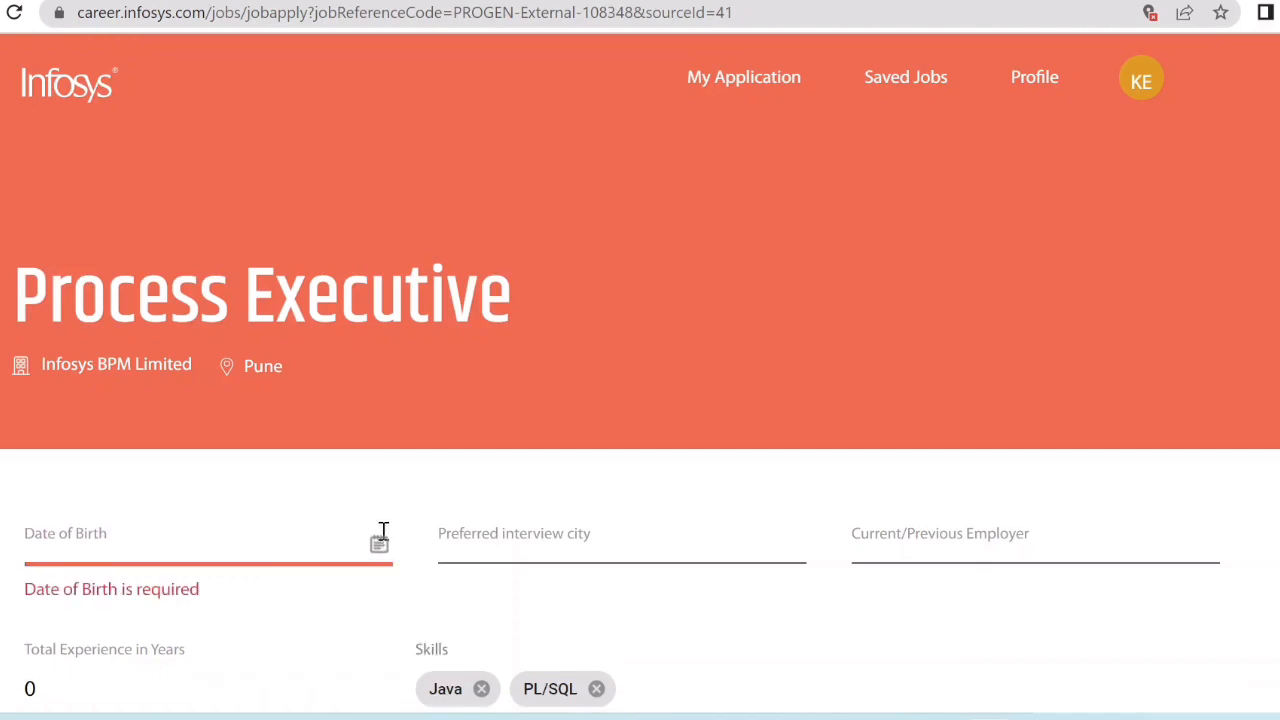
left_click(380, 543)
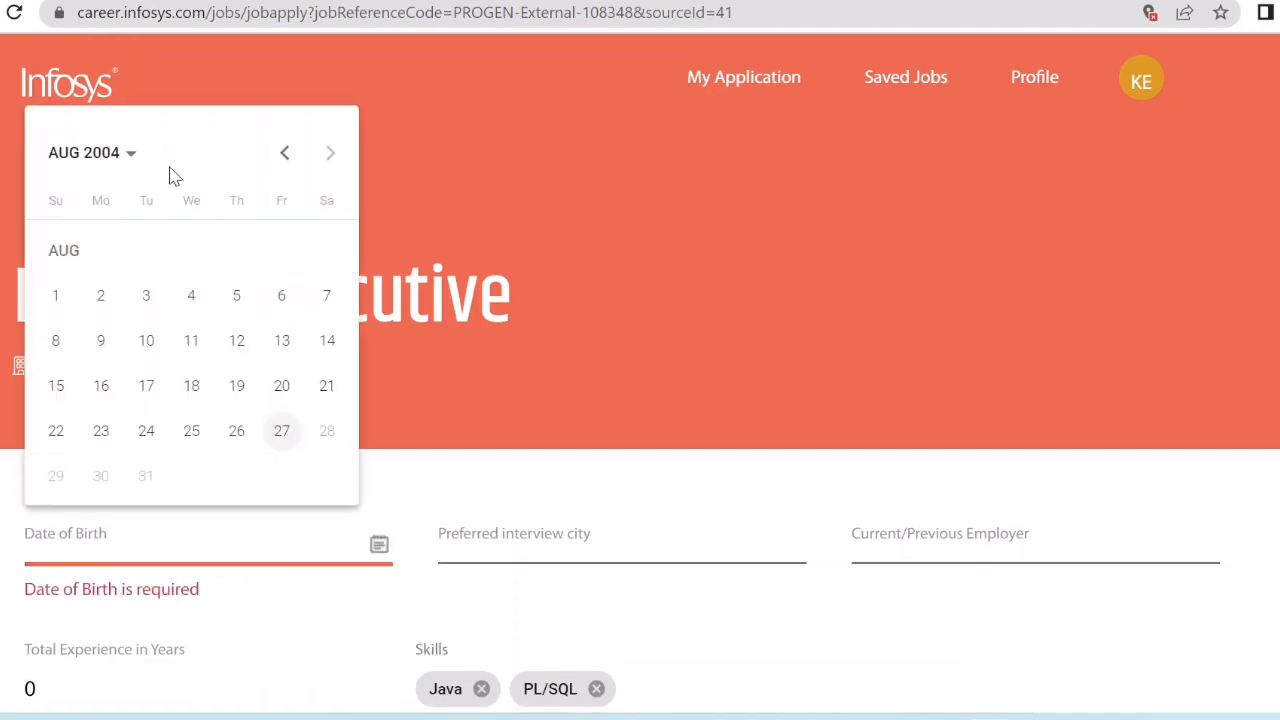
left_click(130, 156)
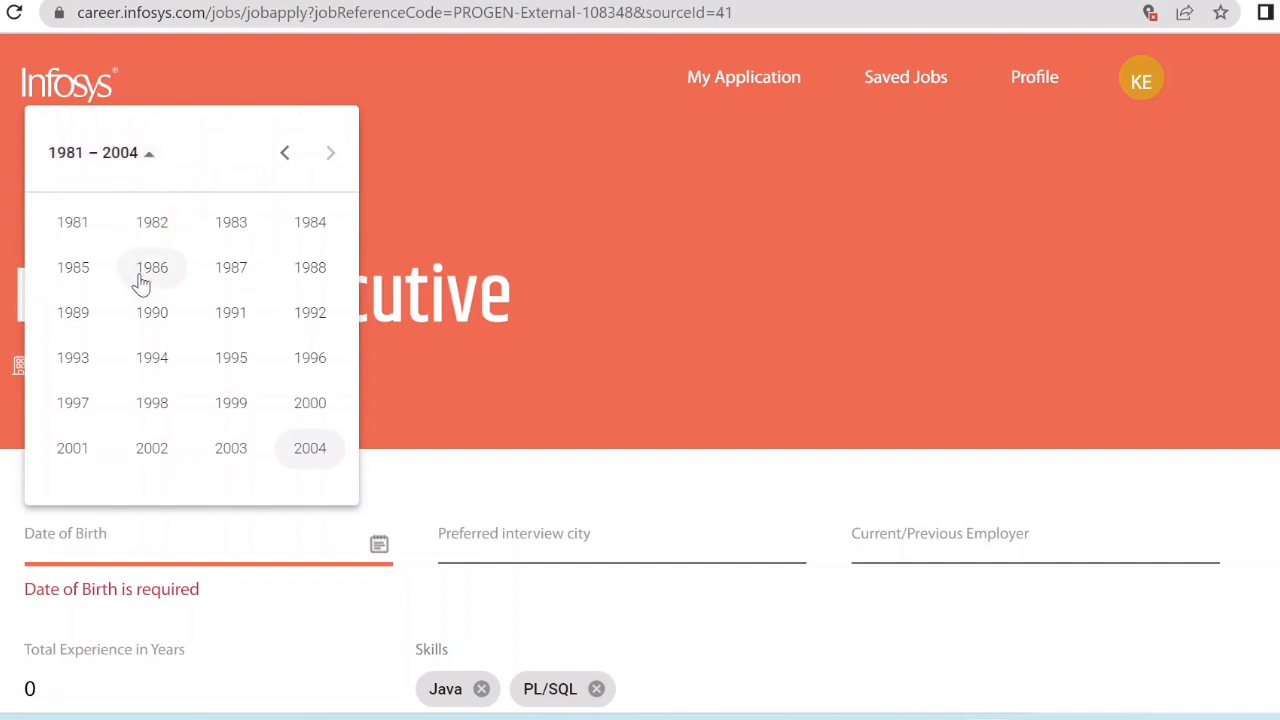
left_click(86, 408)
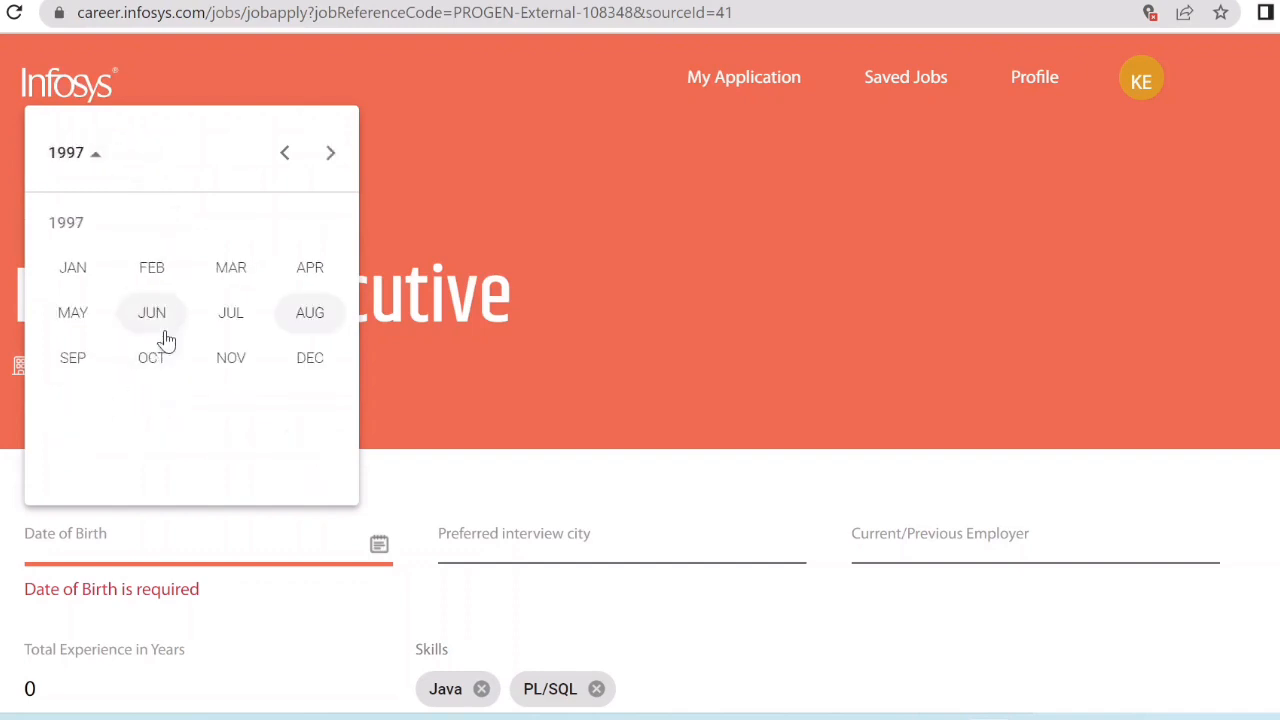
left_click(304, 275)
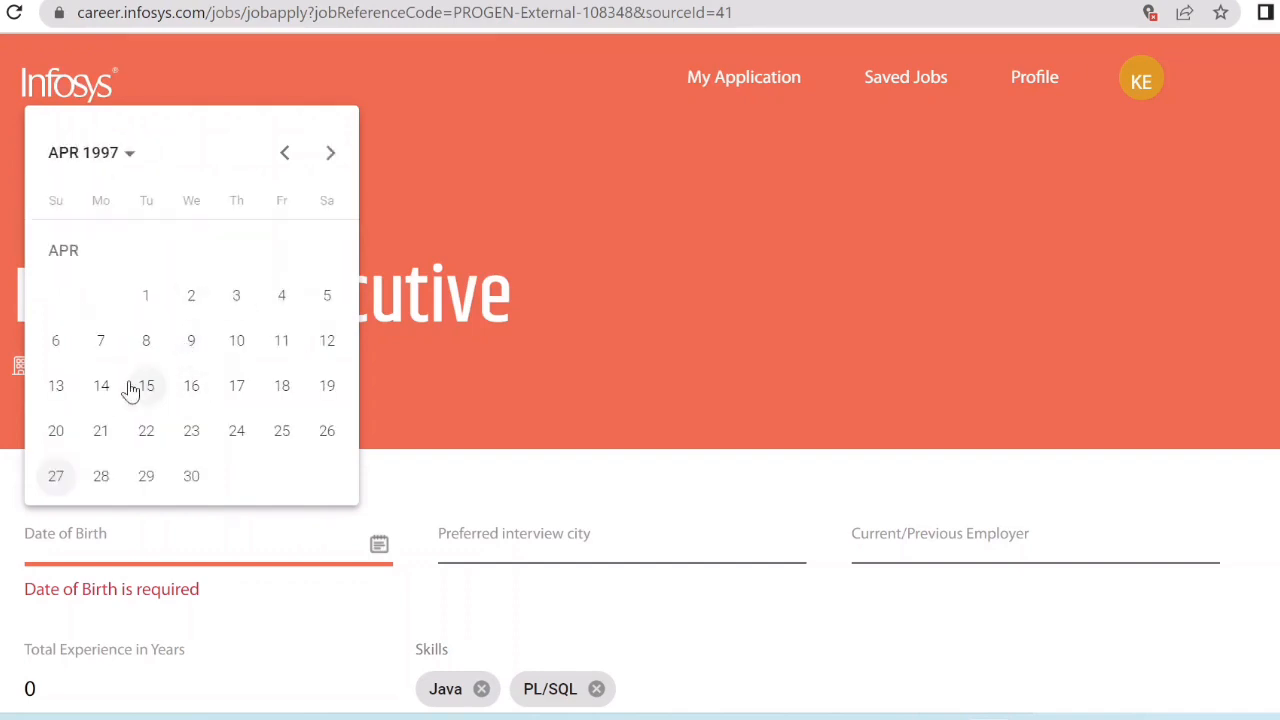
left_click(55, 387)
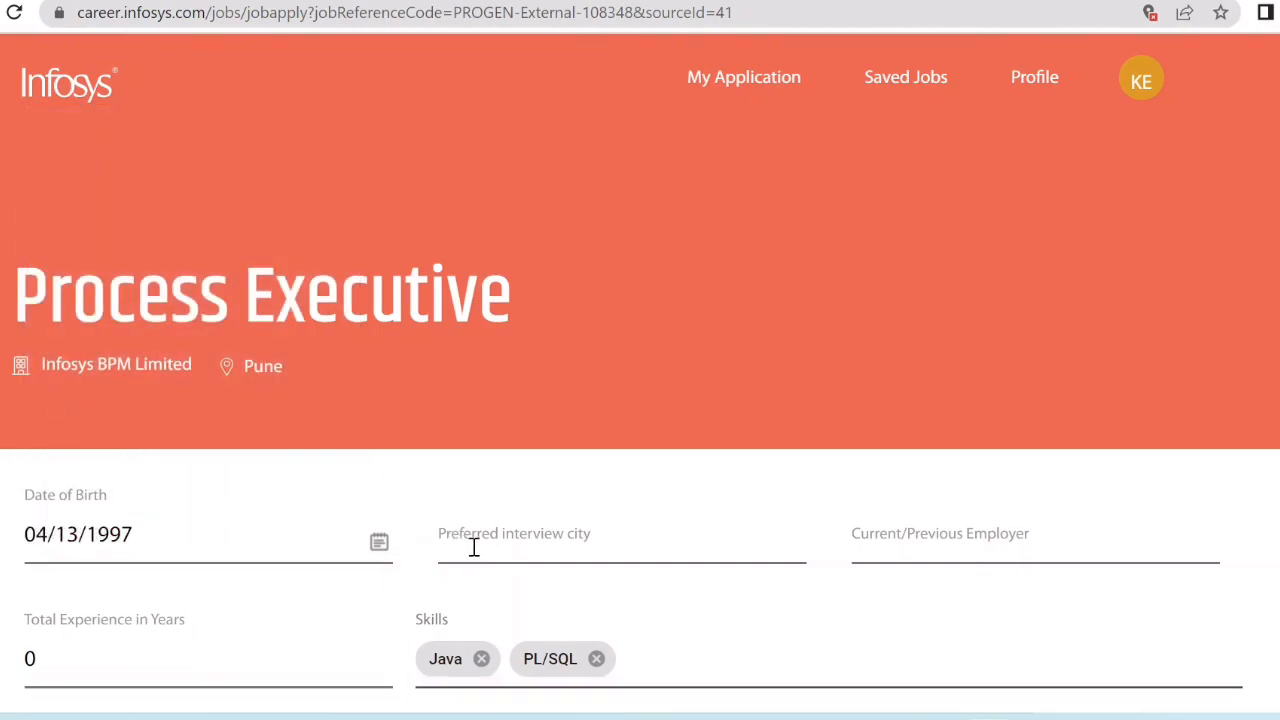
left_click(474, 547)
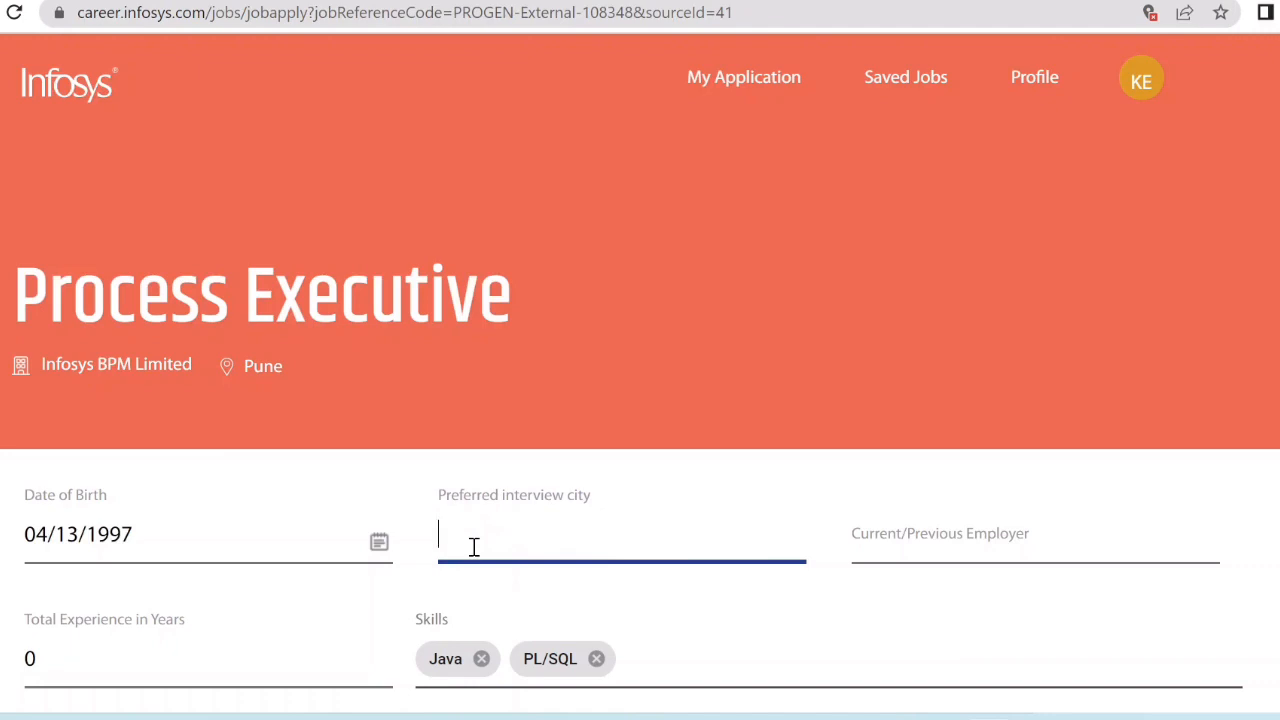
Choose CHENNAI as interview city and enter nil as current/previous employer.
type("chenn")
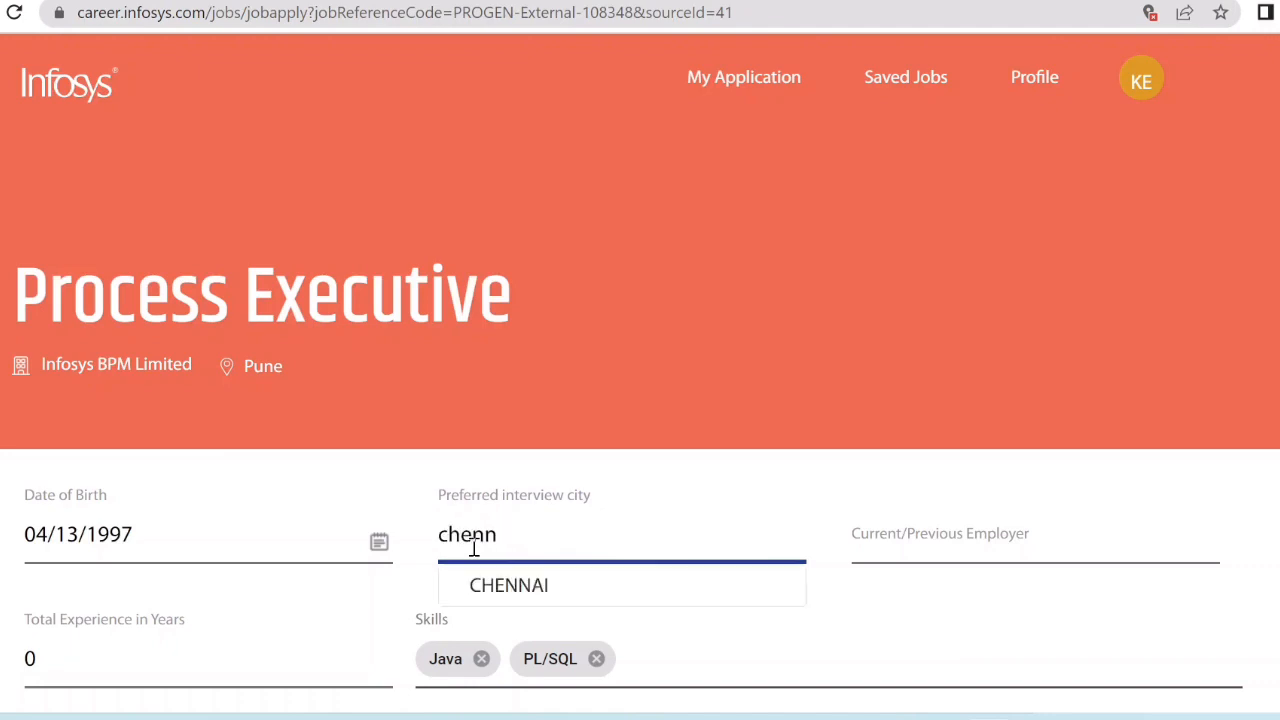
left_click(514, 585)
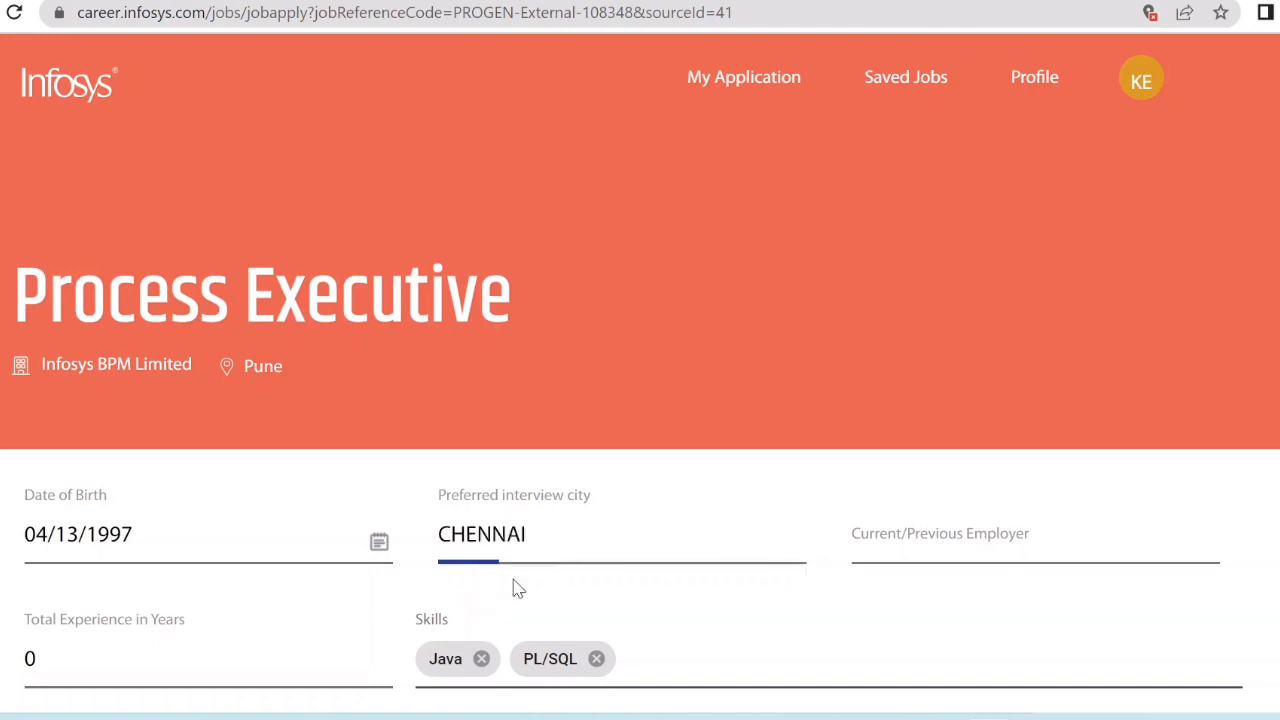
left_click(866, 545)
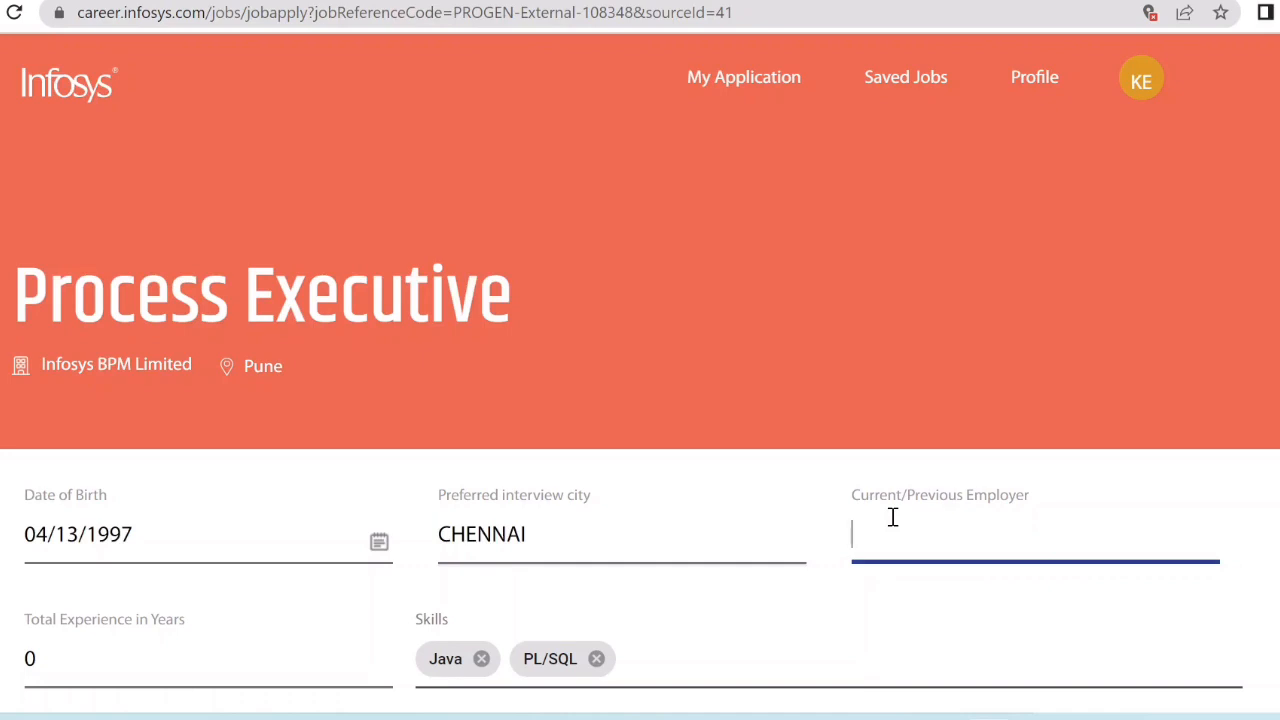
type("nil")
scroll(640, 400, "down", 3)
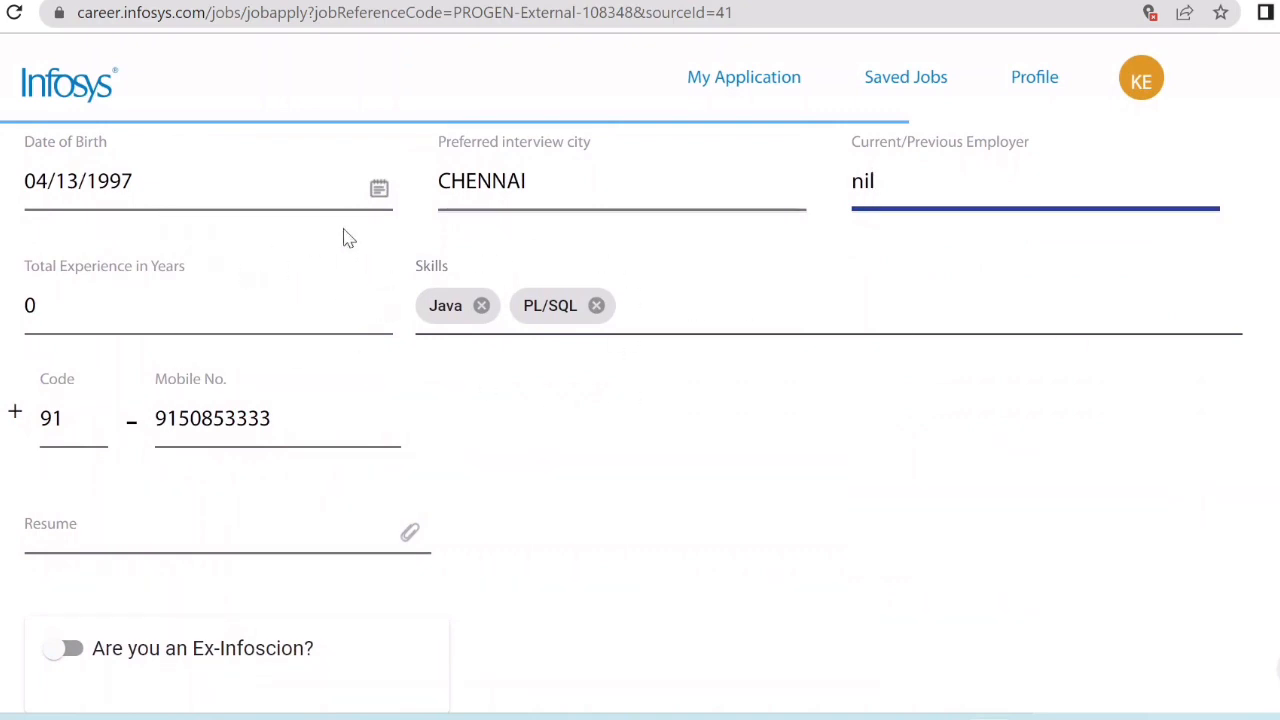
left_click(189, 531)
Attach RESUME.pdf to the Resume field from the file picker.
left_click(410, 536)
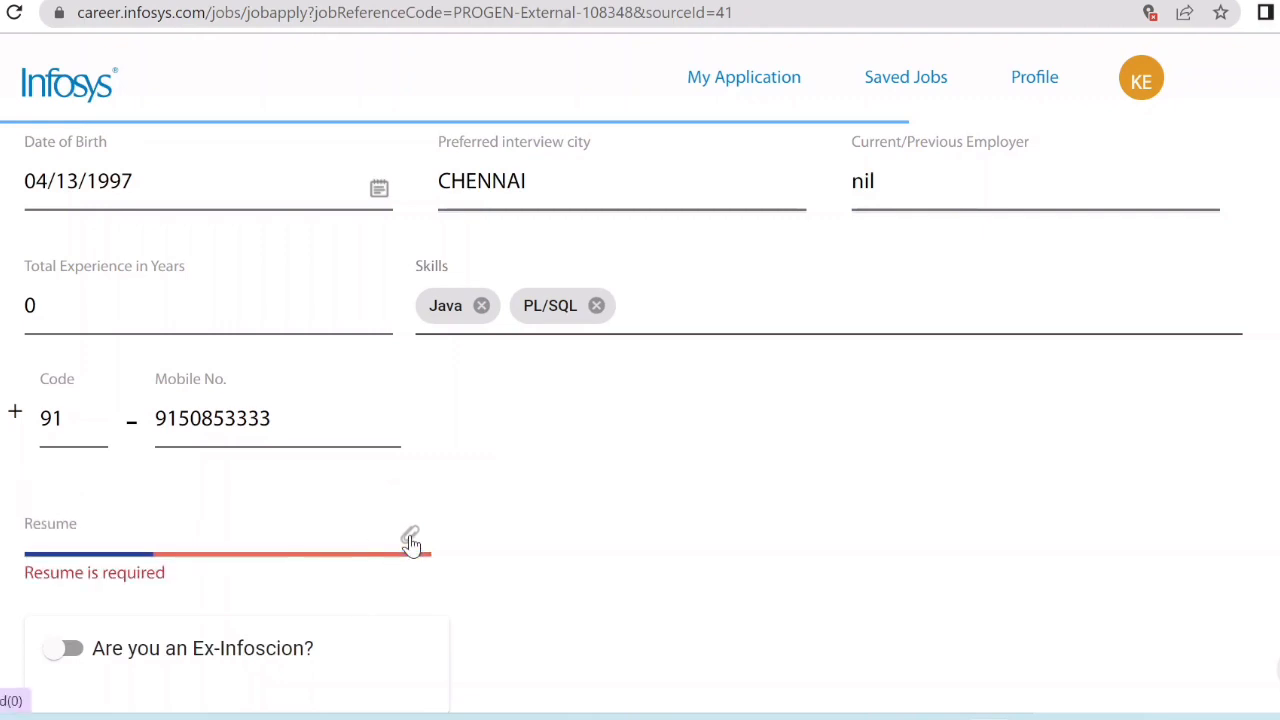
left_click(214, 242)
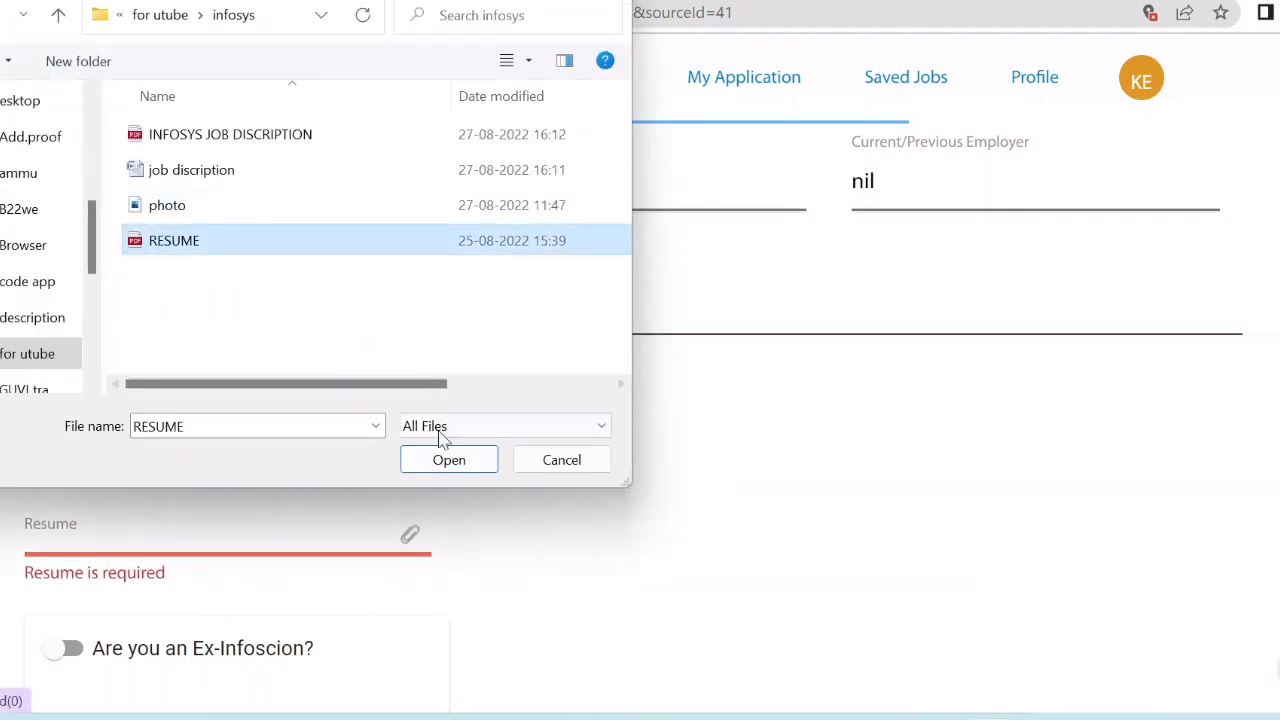
left_click(438, 466)
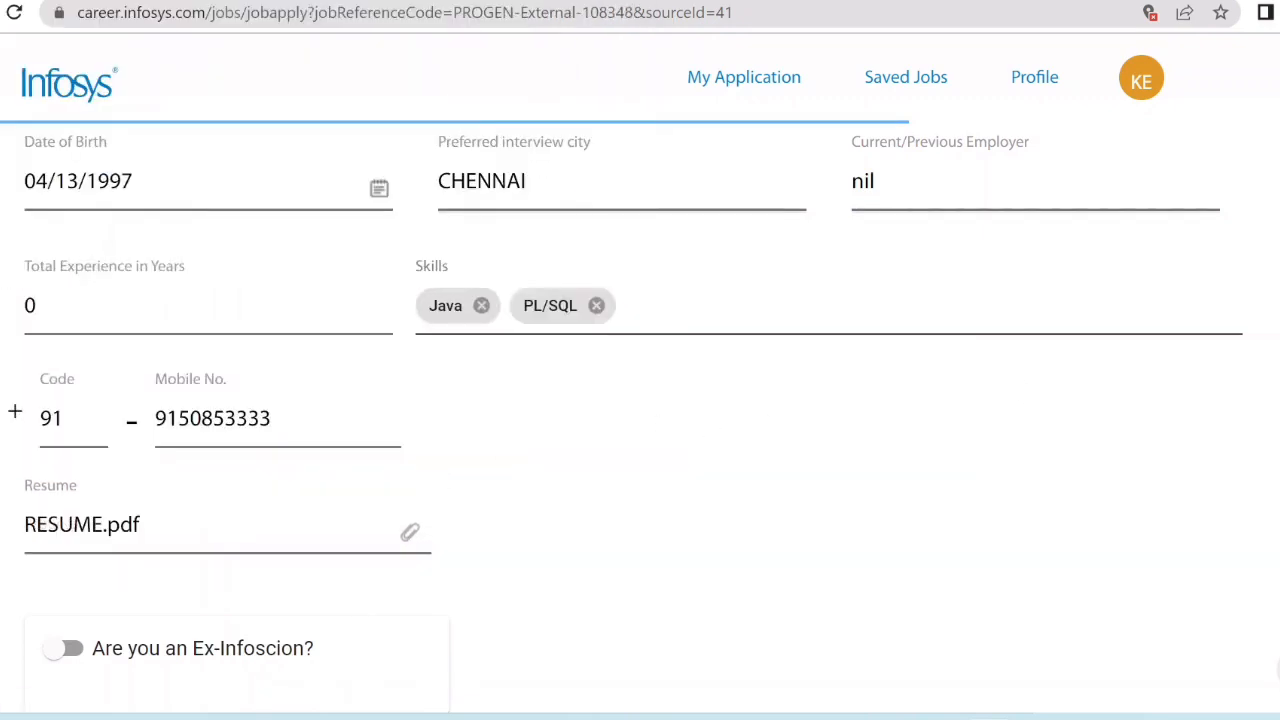
scroll(640, 417, "down", 3)
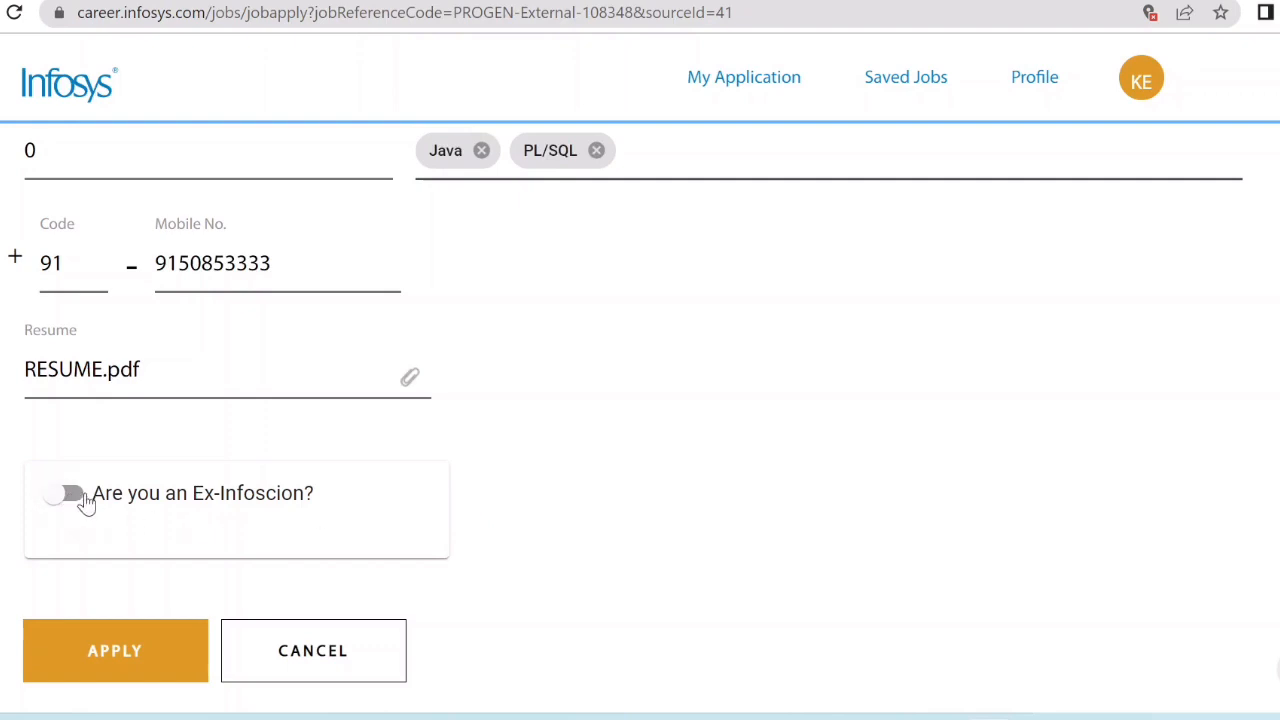
Apply for the Process Executive job and dismiss the success message.
left_click(134, 672)
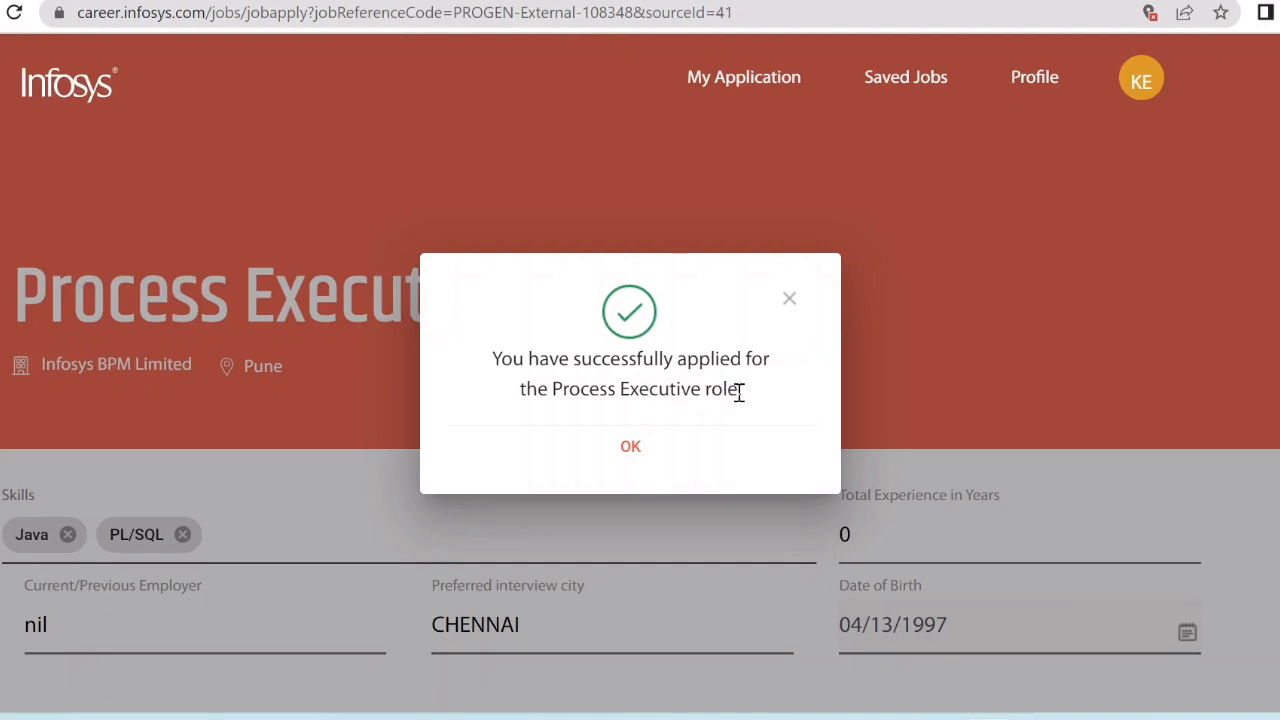
left_click(637, 449)
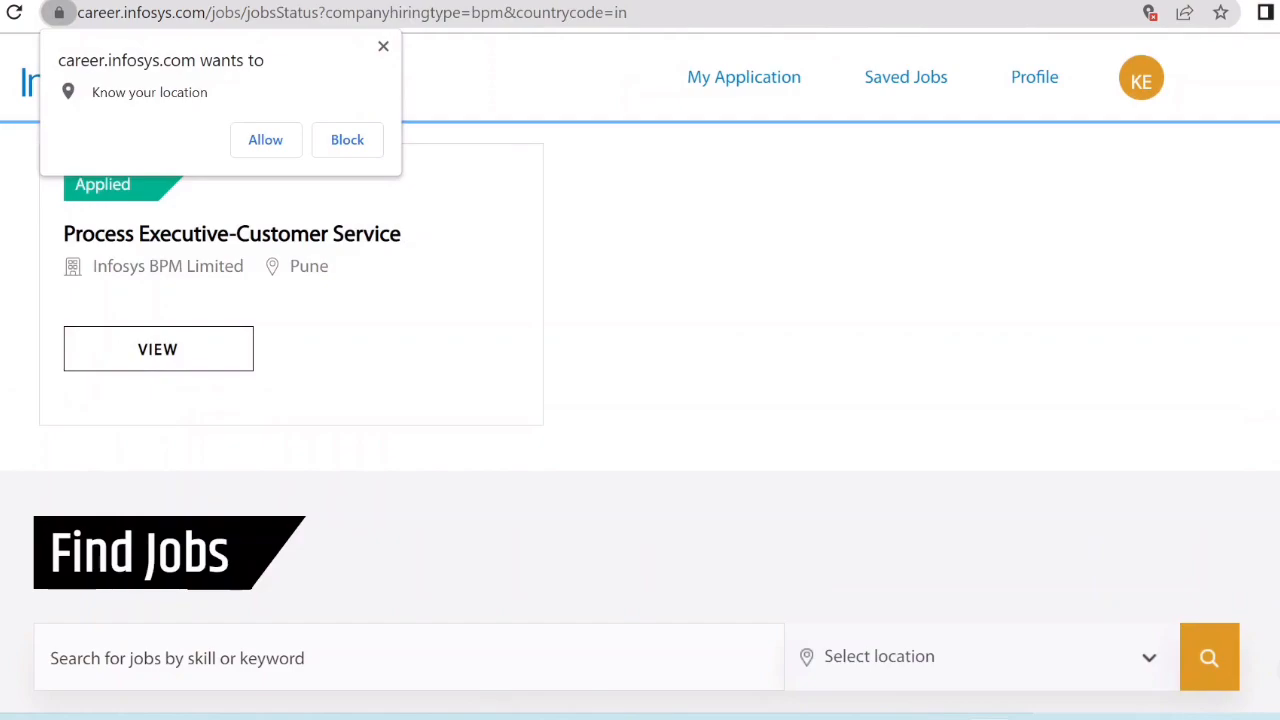
Dismiss the location prompt and check My Application: Process Executive-Customer Service, Infosys BPM Pune, shows Applied.
scroll(1278, 668, "down", 10)
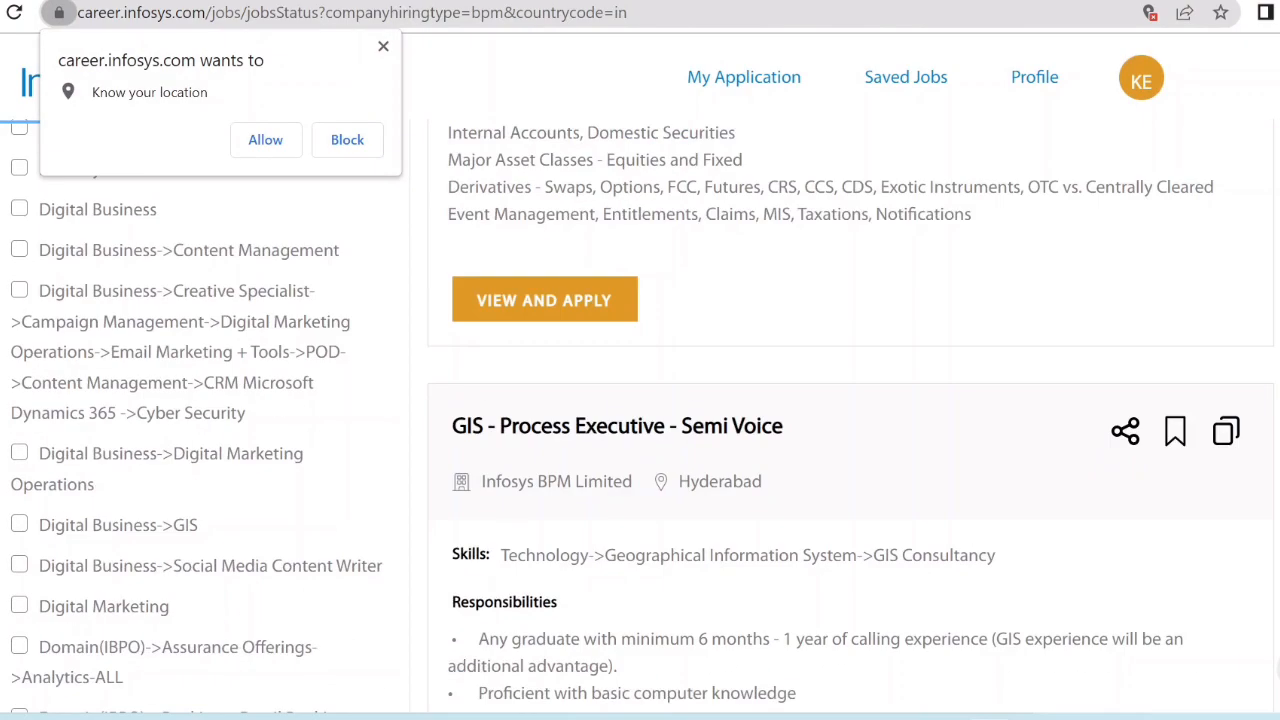
scroll(1278, 668, "up", 15)
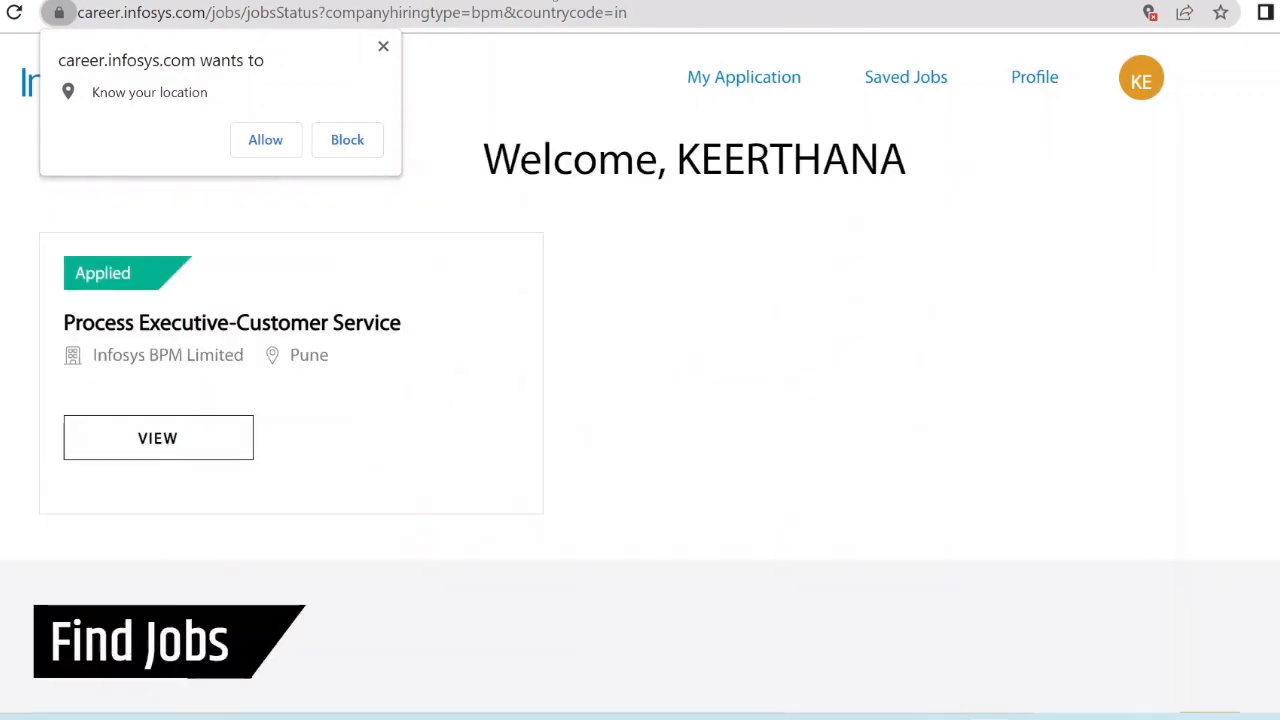
left_click(383, 47)
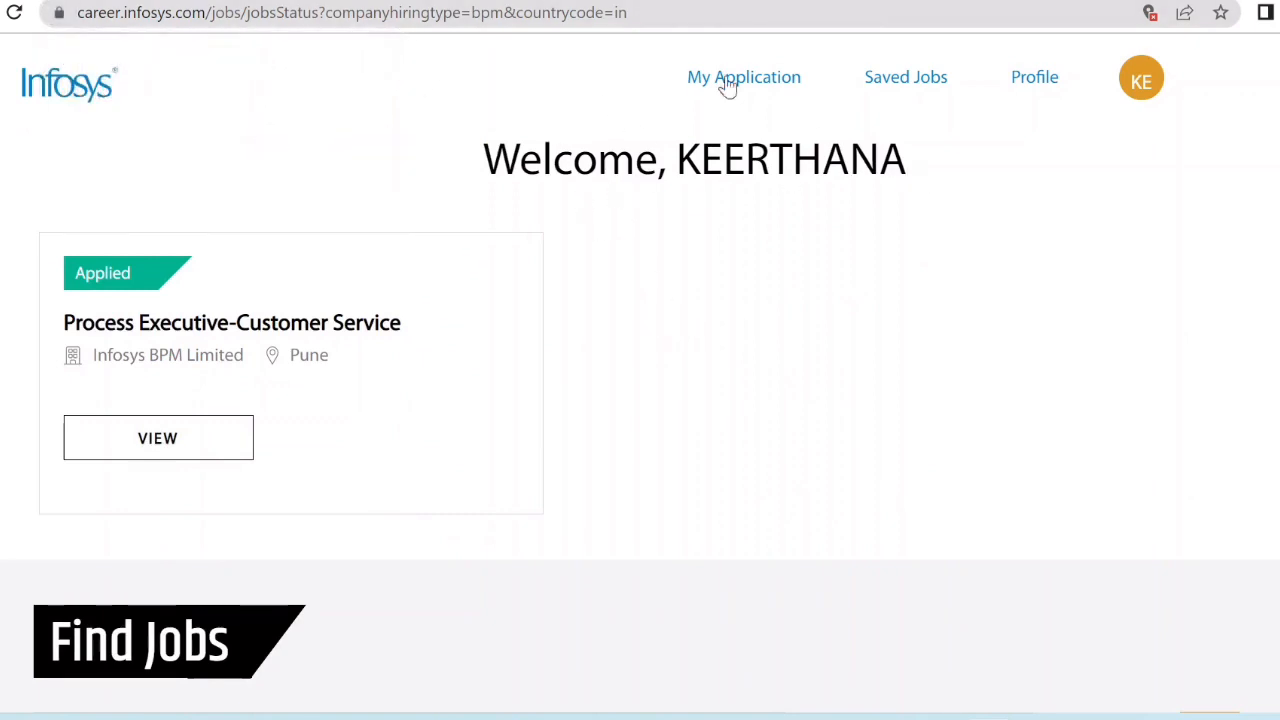
left_click(1140, 92)
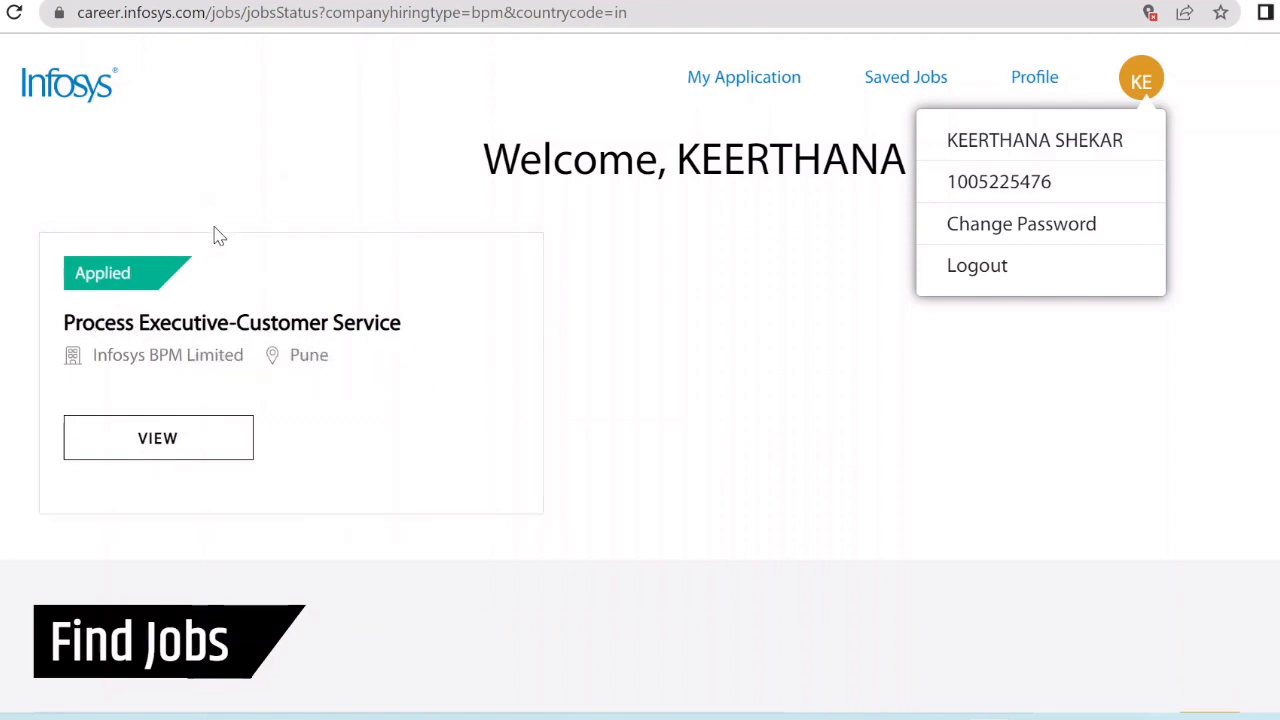
left_click(172, 441)
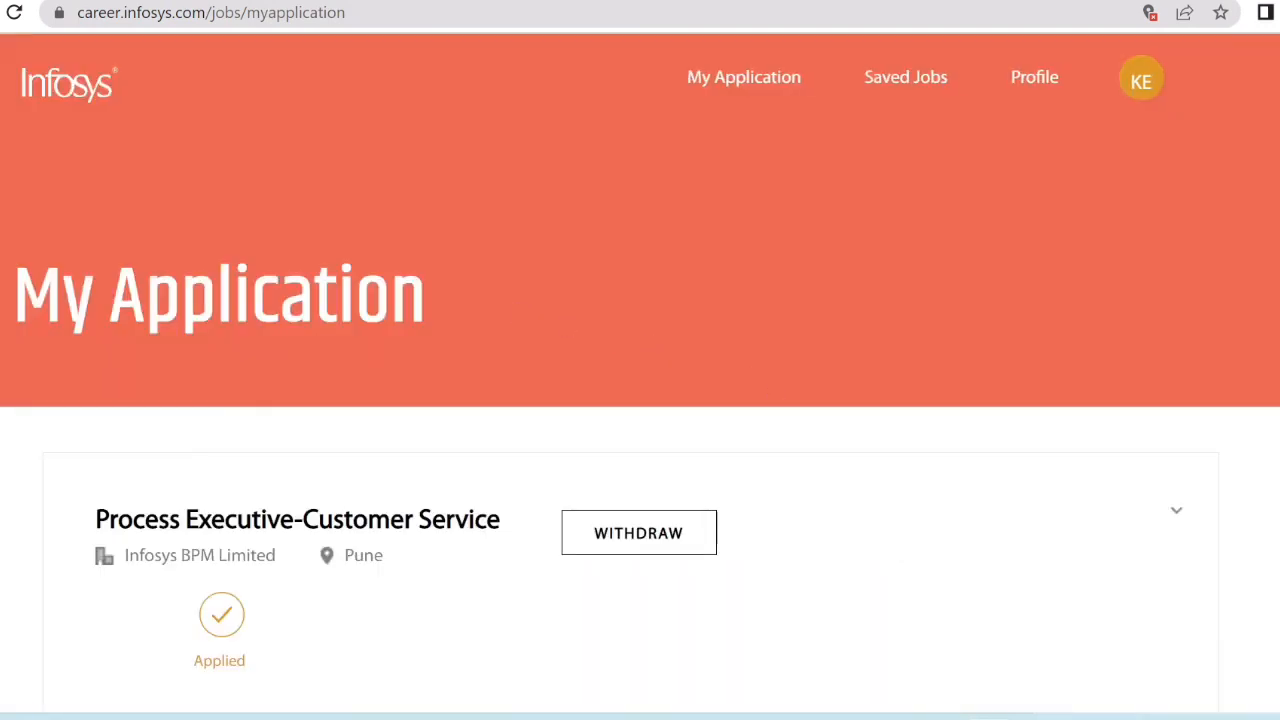
scroll(650, 347, "down", 2)
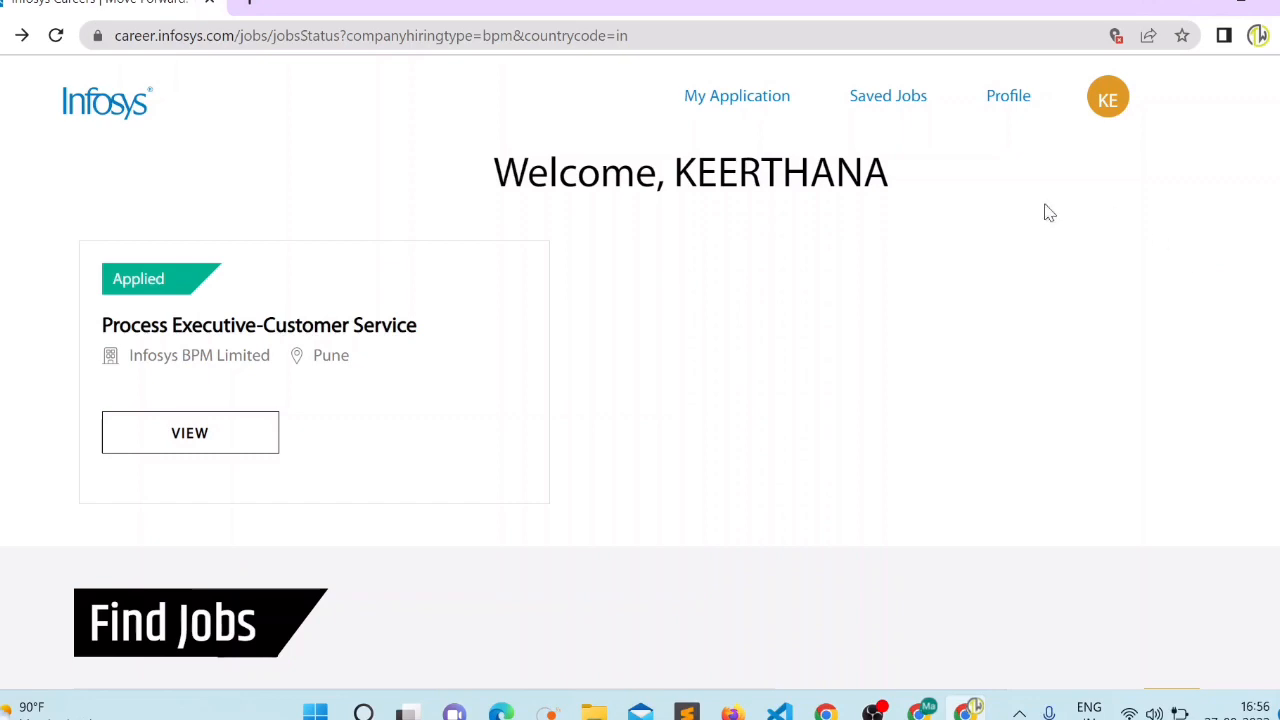
left_click(1105, 92)
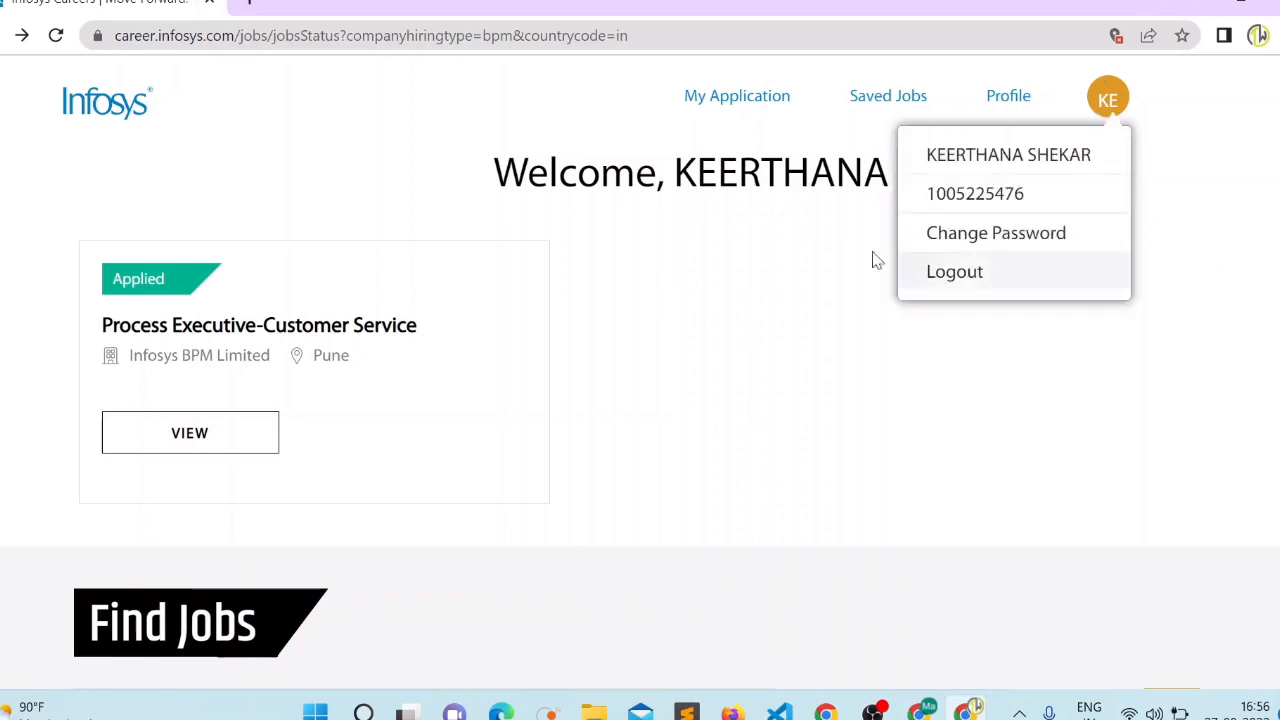
left_click(760, 215)
scroll(640, 400, "down", 5)
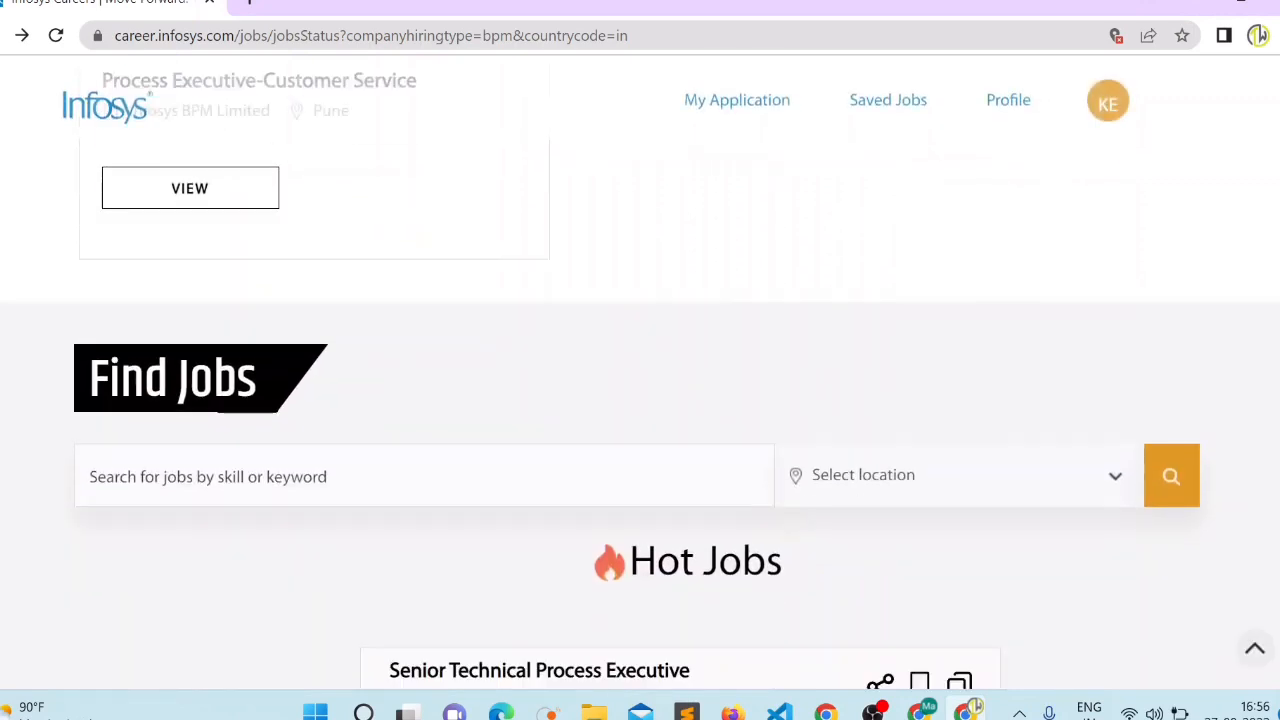
scroll(640, 400, "down", 1)
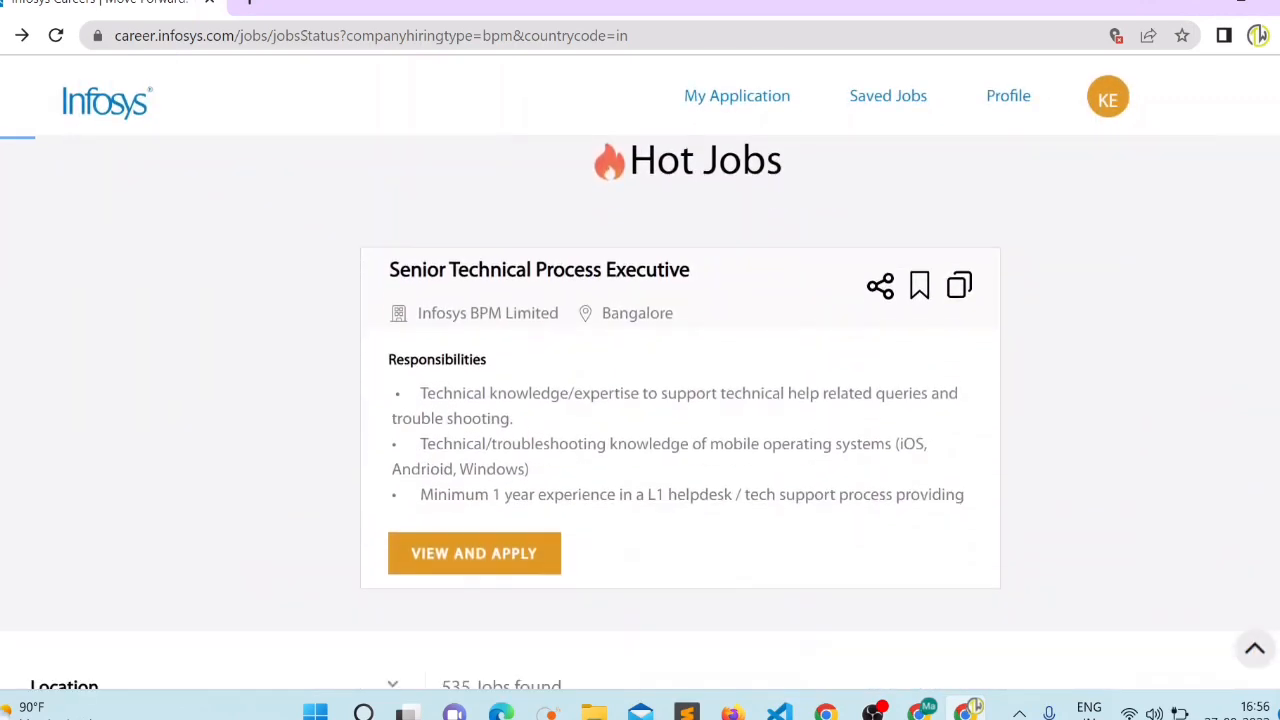
scroll(640, 400, "down", 1)
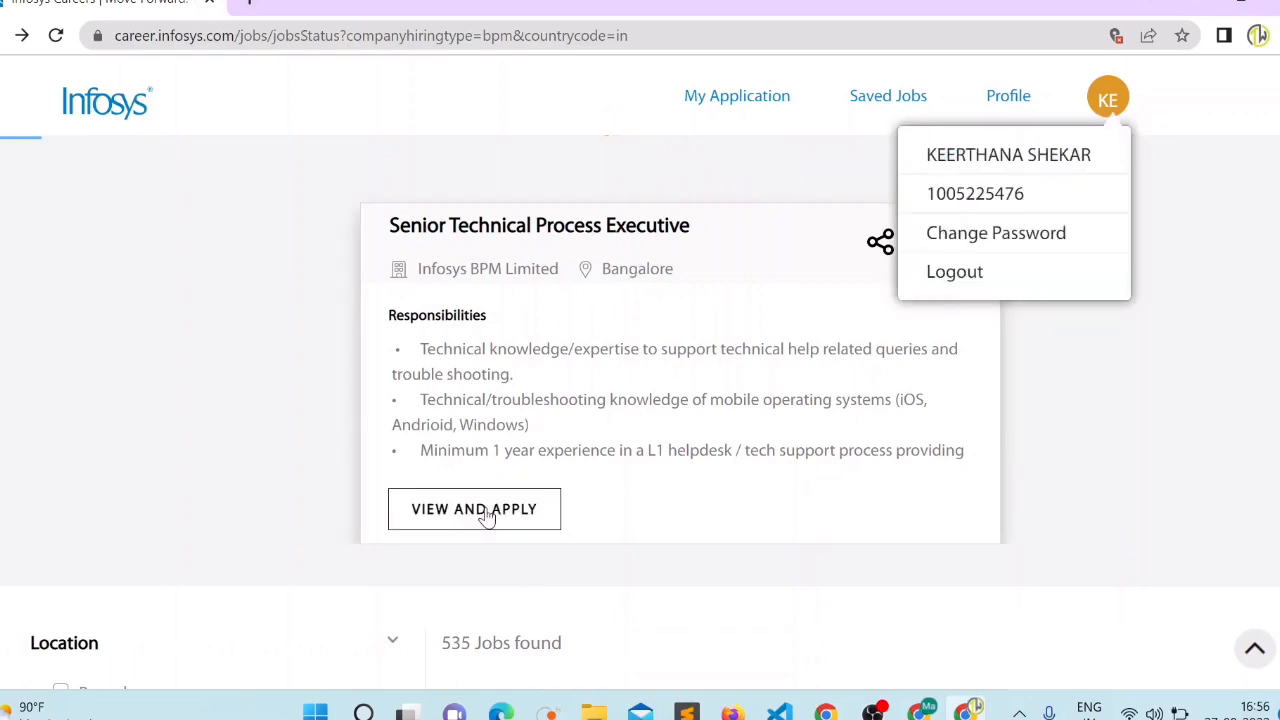
left_click(516, 286)
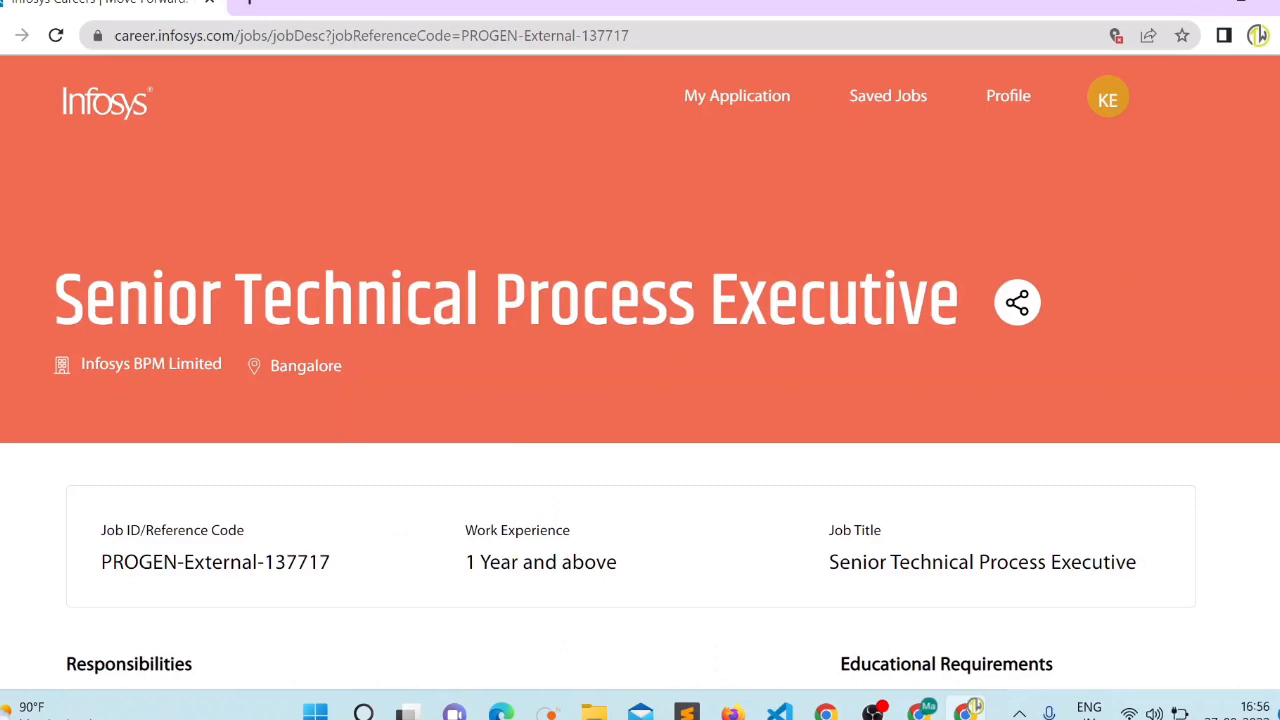
scroll(1275, 65, "down", 10)
scroll(1275, 65, "up", 10)
key("alt+Left")
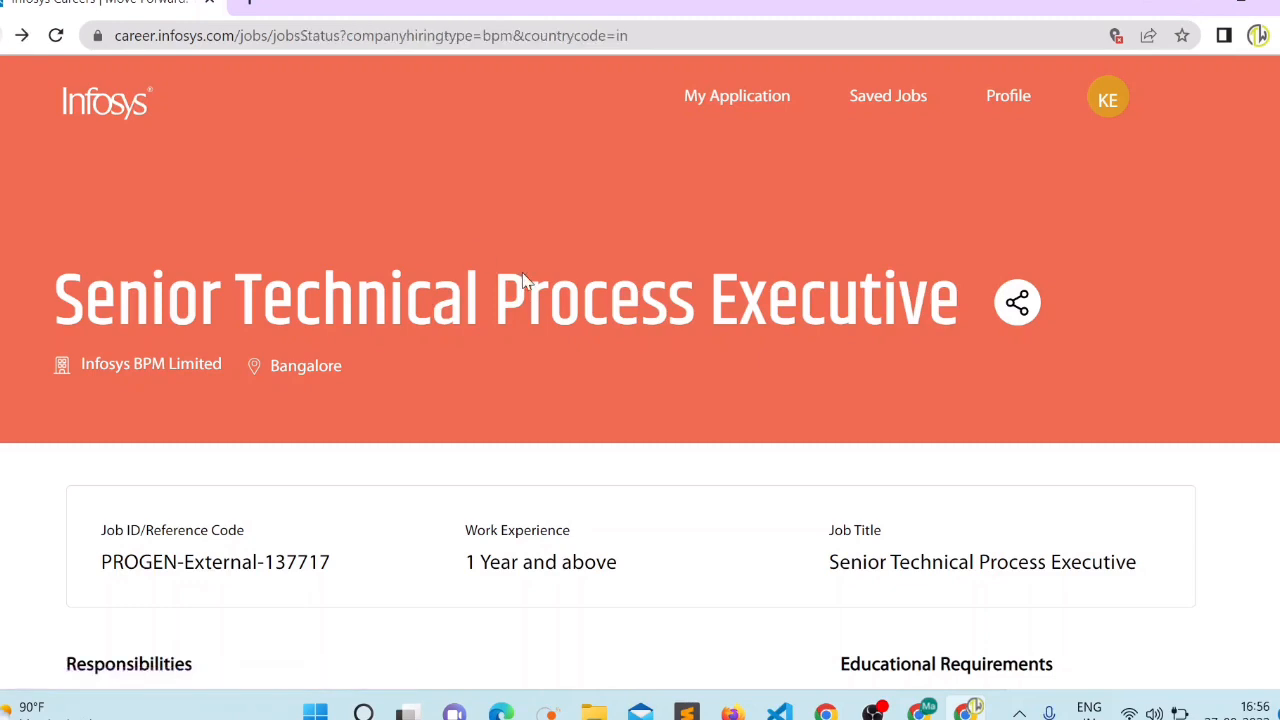